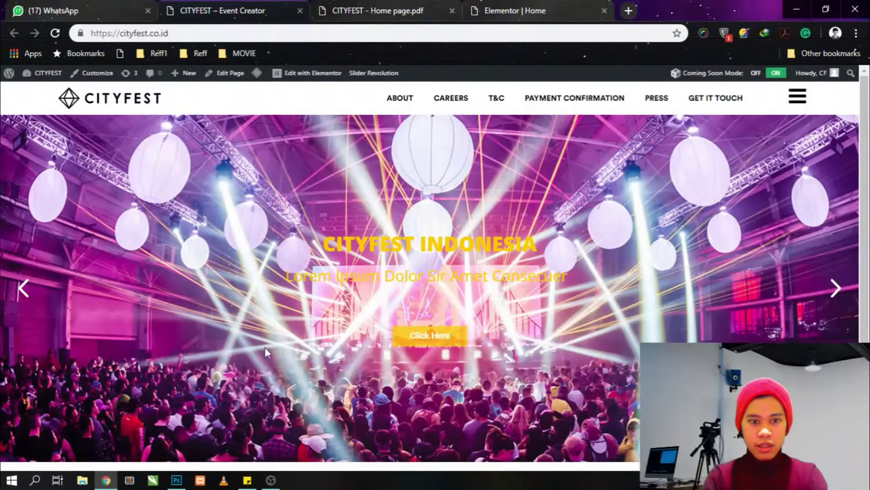
- Review the live CITYFEST home page and the sponsor, tenant, volunteer and partner cards in the Home page PDF wireframe
{"action": "scroll", "coordinate": [265, 347], "scroll_direction": "down", "scroll_amount": 1}
{"action": "scroll", "coordinate": [249, 229], "scroll_direction": "up", "scroll_amount": 1}
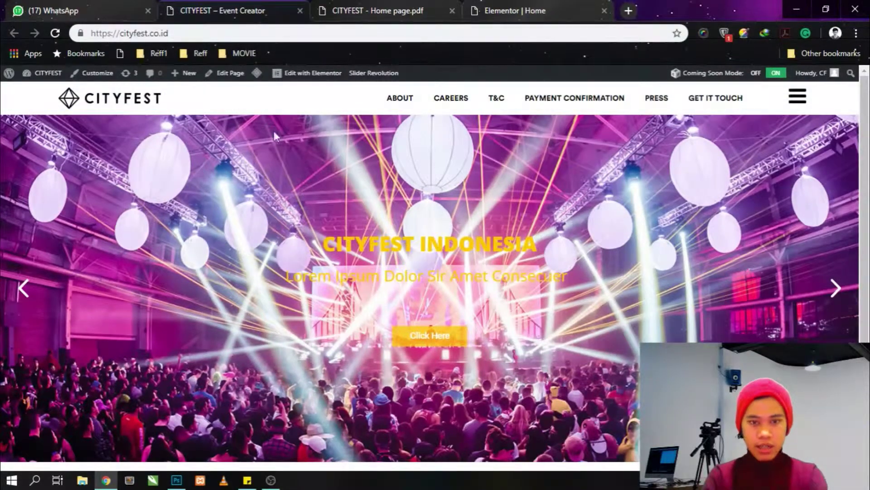
{"action": "left_click", "coordinate": [341, 9]}
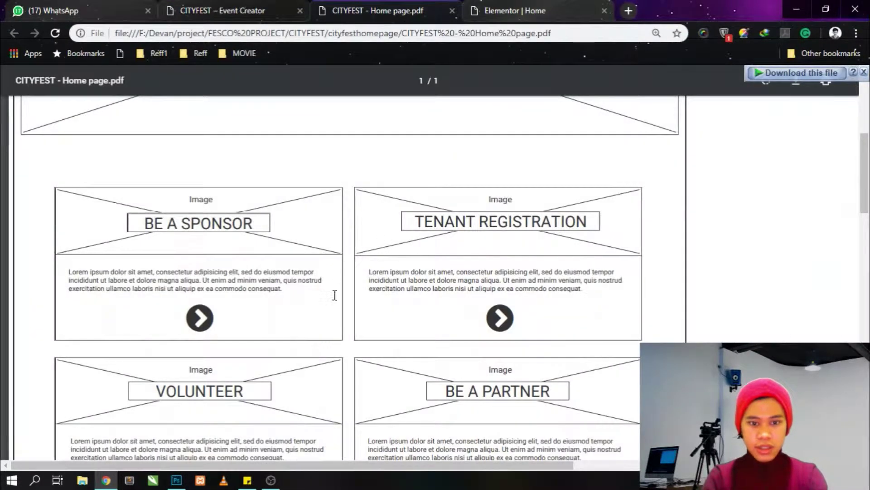
{"action": "scroll", "coordinate": [349, 283], "scroll_direction": "down", "scroll_amount": 3}
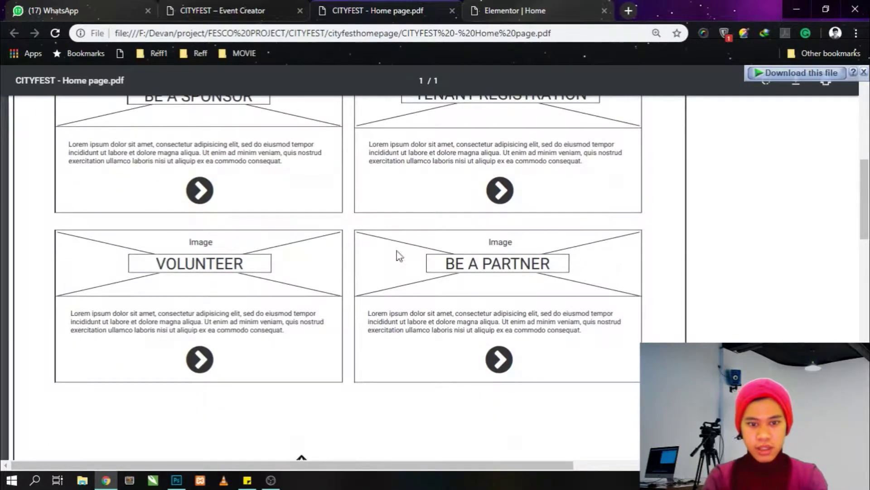
{"action": "scroll", "coordinate": [350, 214], "scroll_direction": "up", "scroll_amount": 2}
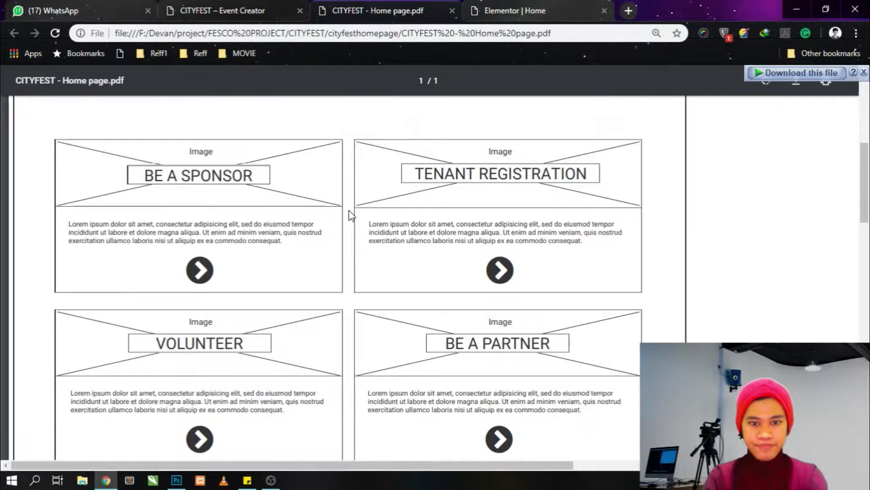
- In the Elementor editor, add a single-column section below the slider and place a two-column Inner Section inside it
{"action": "left_click", "coordinate": [527, 5]}
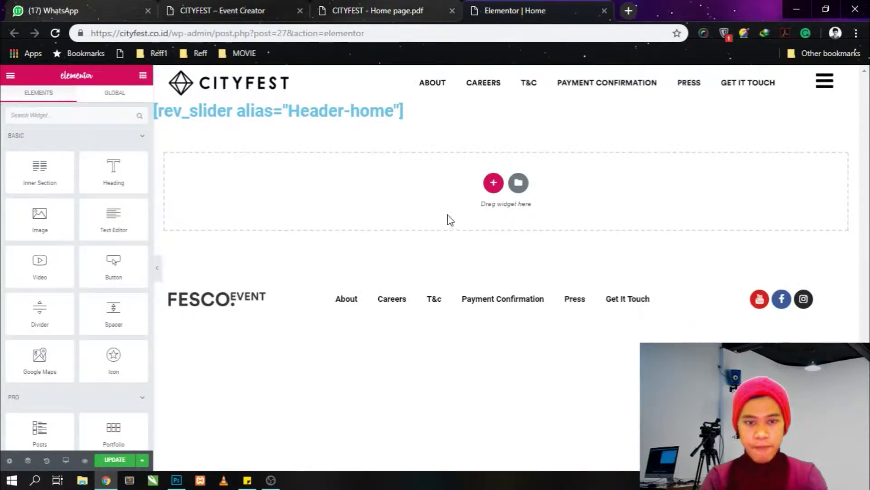
{"action": "left_click", "coordinate": [493, 189]}
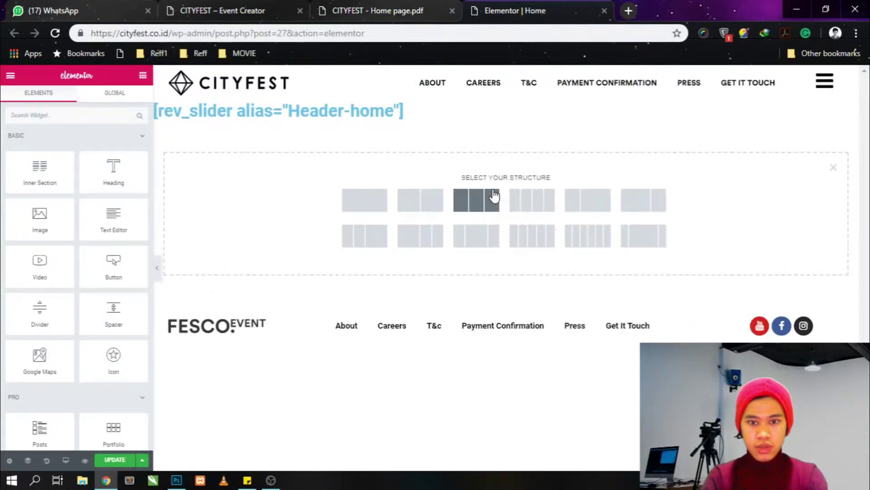
{"action": "left_click", "coordinate": [377, 202]}
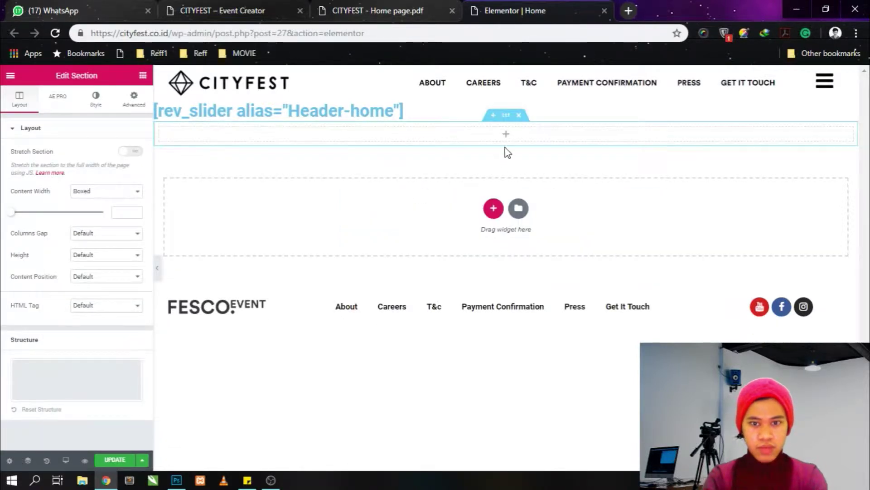
{"action": "left_click", "coordinate": [507, 134]}
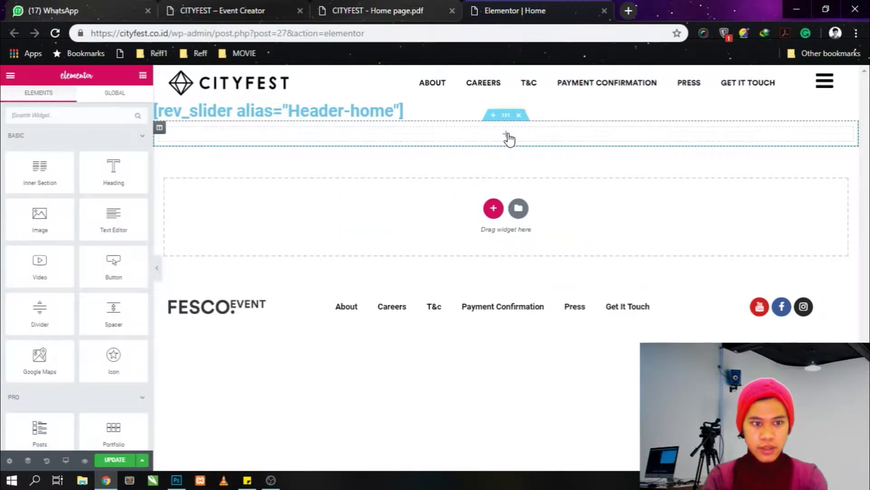
{"action": "left_click_drag", "start_coordinate": [49, 172], "coordinate": [535, 134]}
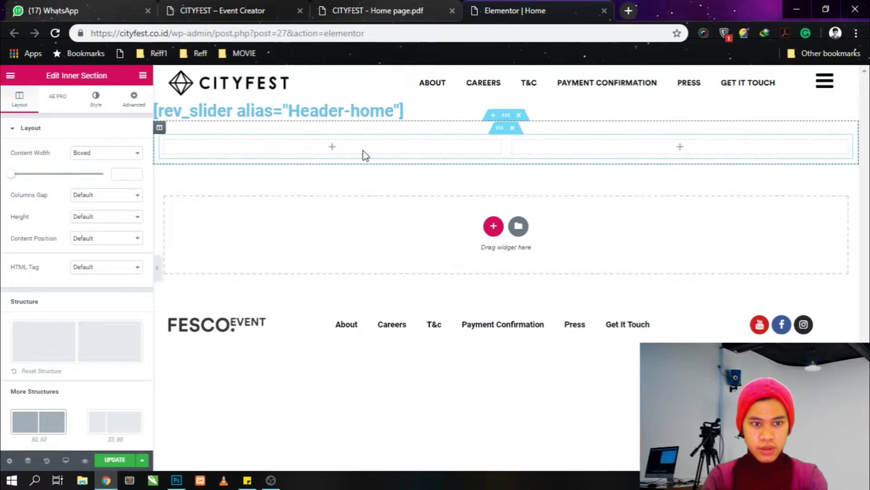
- Unlink the outer column's padding values and set its right and left padding to 20 px each
{"action": "left_click", "coordinate": [160, 130]}
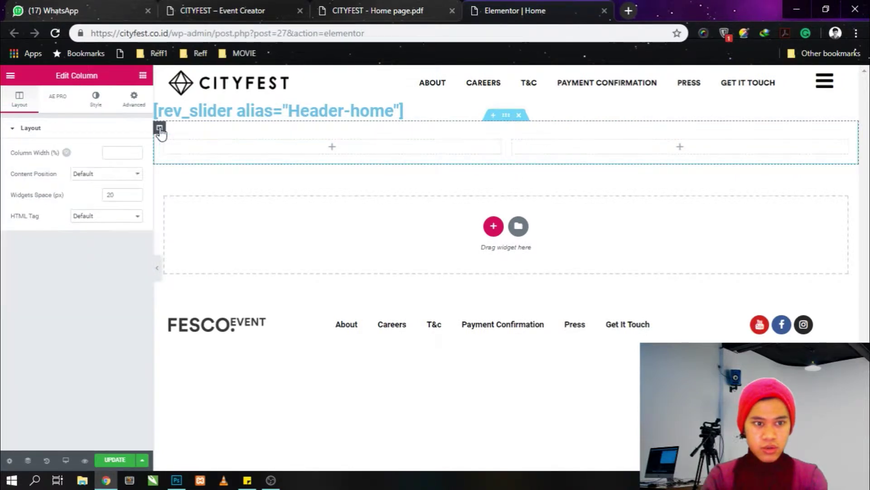
{"action": "left_click", "coordinate": [135, 99]}
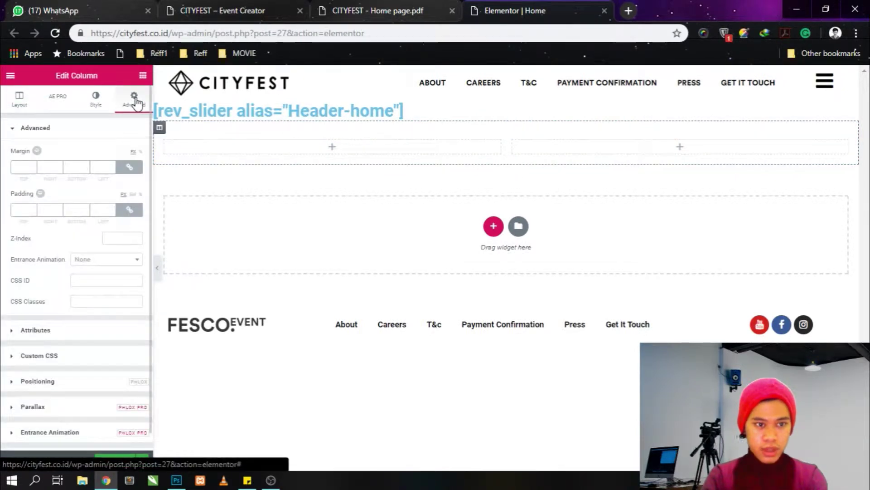
{"action": "left_click", "coordinate": [128, 212]}
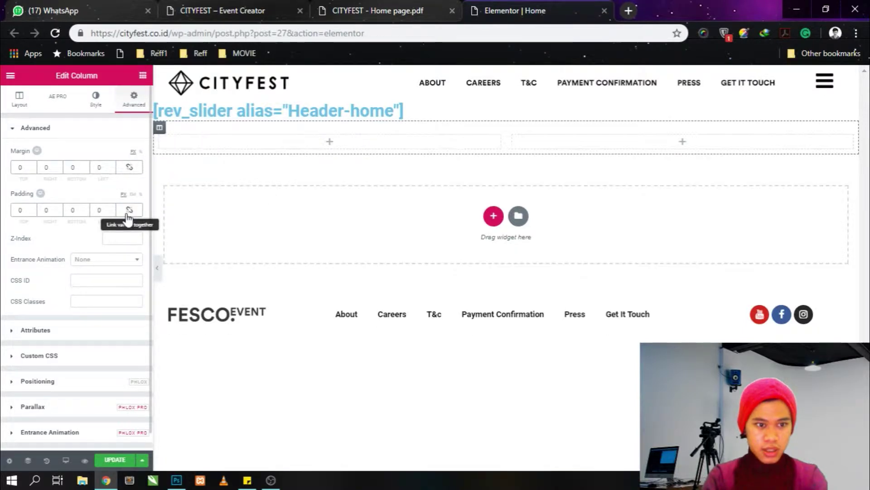
{"action": "left_click", "coordinate": [45, 211]}
{"action": "type", "text": "2"}
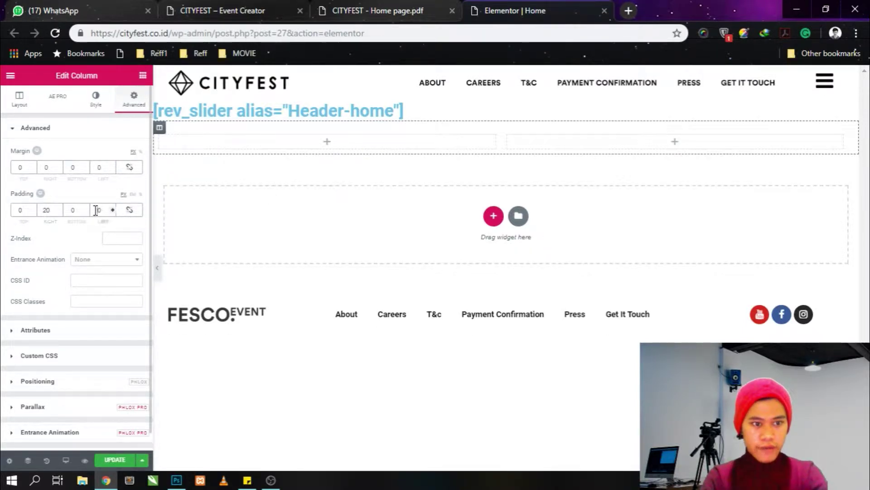
{"action": "left_click", "coordinate": [95, 211]}
{"action": "type", "text": "2"}
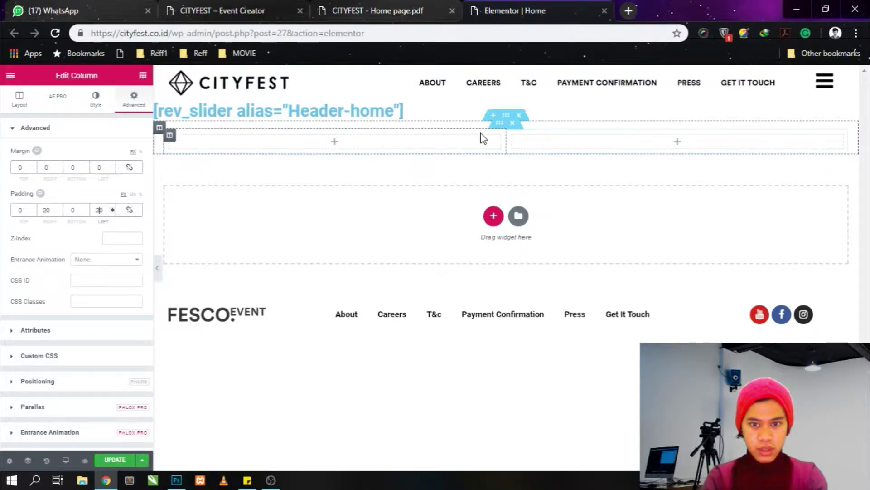
- Add an Image widget to the first inner column using the BE A SPONSOR picture from the media library, at Full image size
{"action": "left_click", "coordinate": [335, 146]}
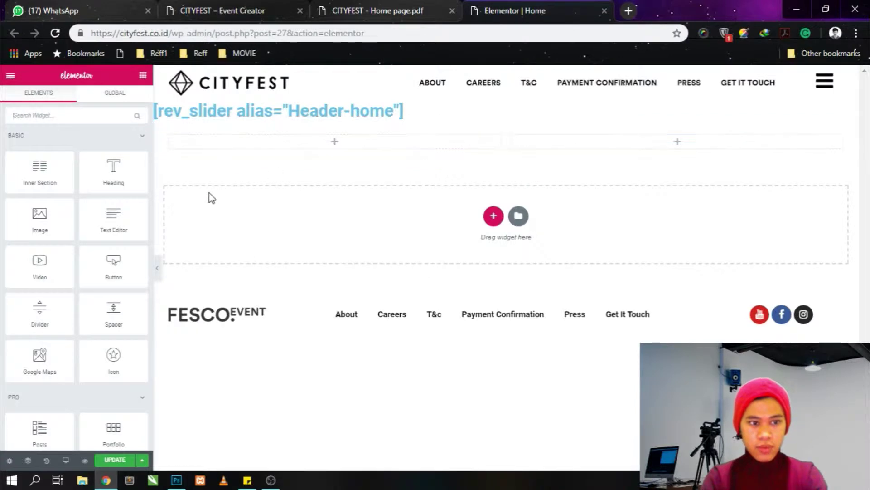
{"action": "left_click_drag", "start_coordinate": [40, 218], "coordinate": [320, 141]}
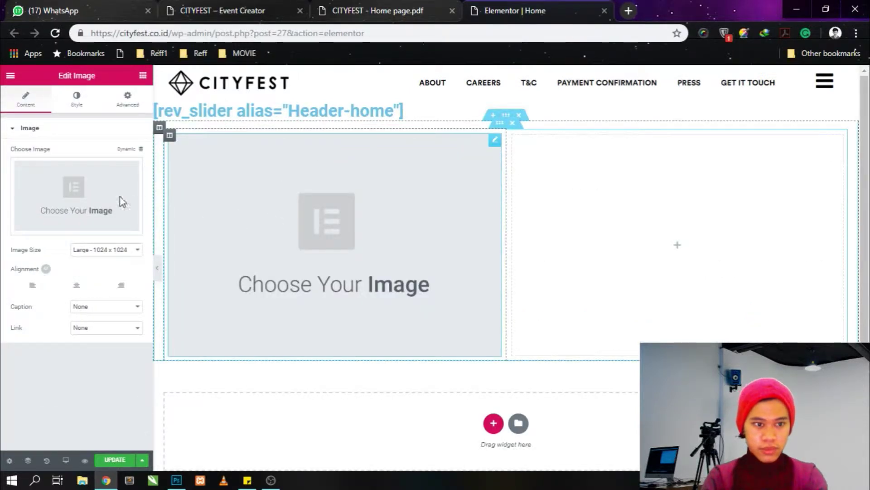
{"action": "left_click", "coordinate": [107, 202]}
{"action": "left_click", "coordinate": [57, 187]}
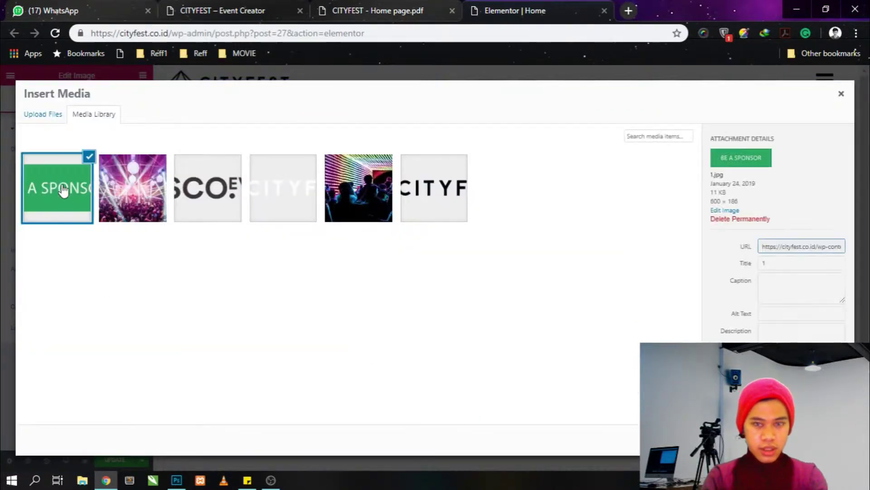
{"action": "left_click", "coordinate": [823, 439]}
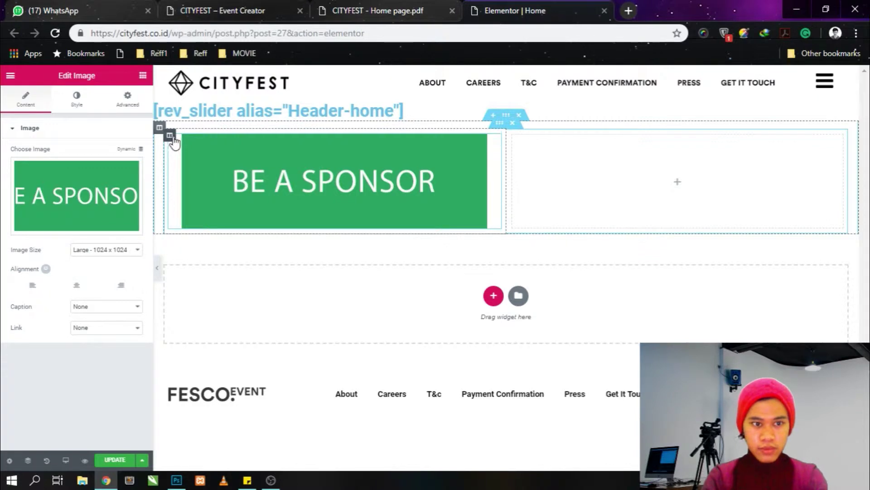
{"action": "left_click", "coordinate": [103, 251]}
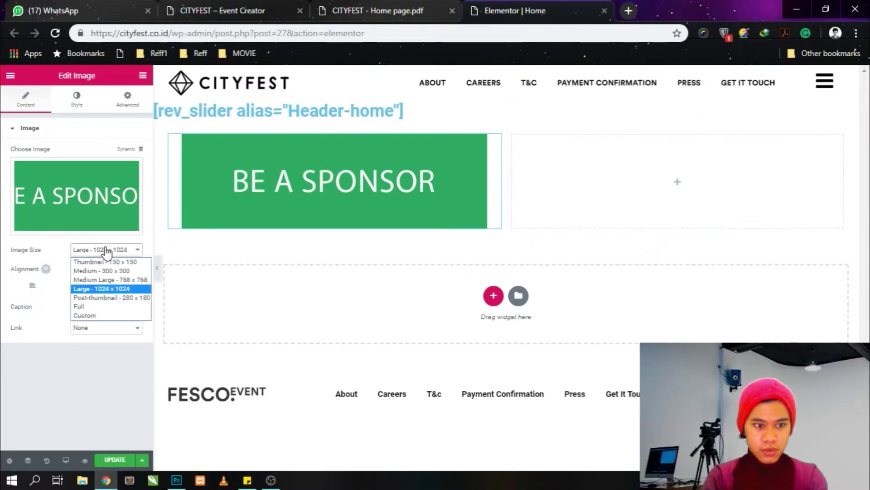
{"action": "left_click", "coordinate": [95, 308]}
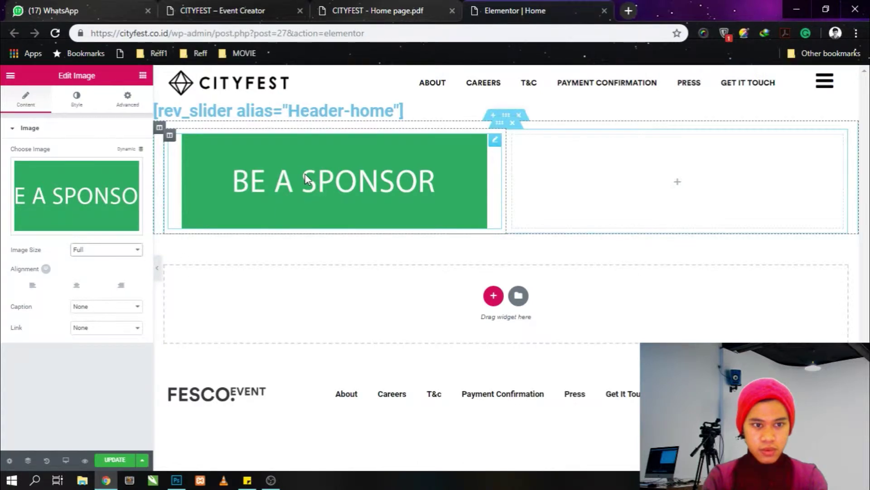
- Check the card layout in the wireframe PDF and add a Heading widget beneath the BE A SPONSOR image
{"action": "left_click", "coordinate": [366, 6]}
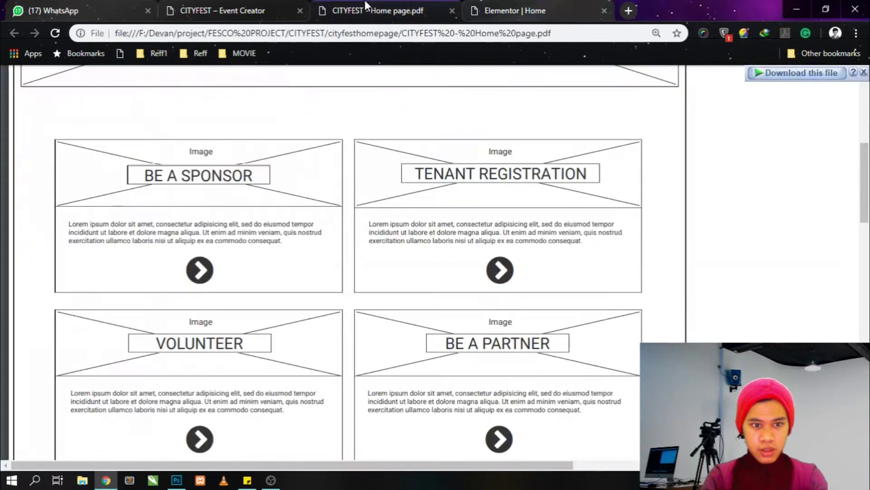
{"action": "left_click", "coordinate": [498, 10]}
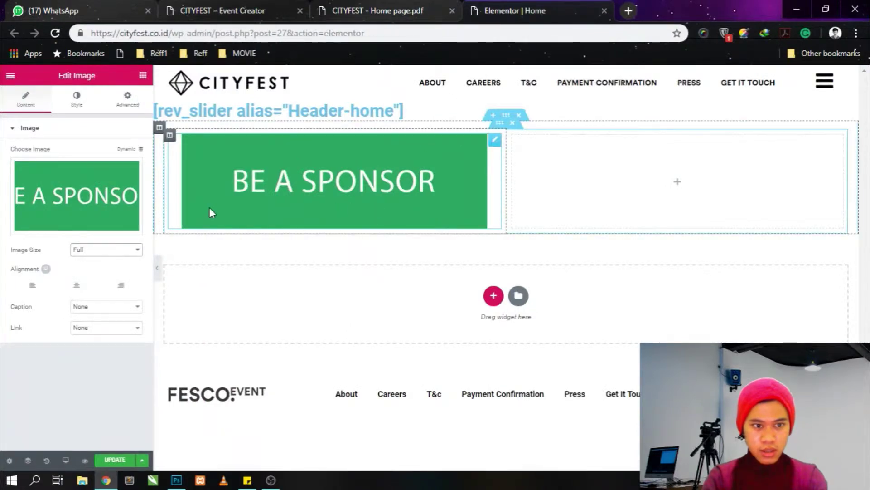
{"action": "left_click", "coordinate": [143, 77]}
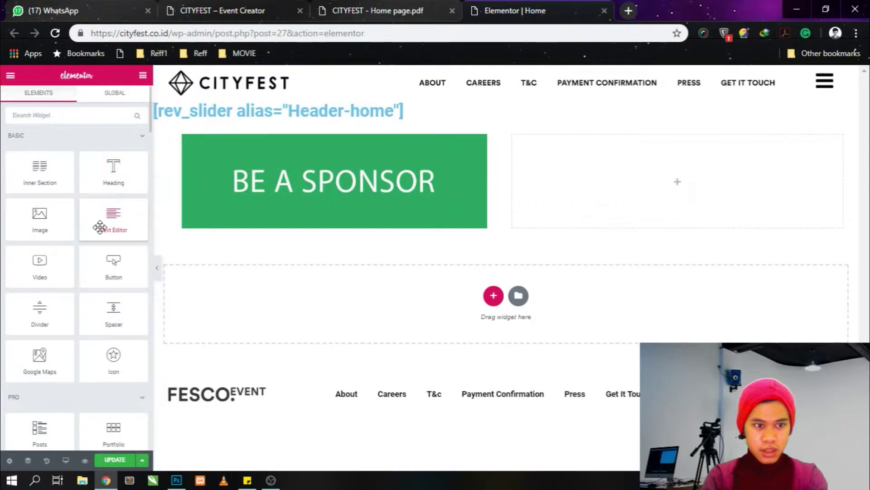
{"action": "left_click_drag", "start_coordinate": [107, 221], "coordinate": [134, 213]}
{"action": "left_click_drag", "start_coordinate": [111, 166], "coordinate": [286, 212]}
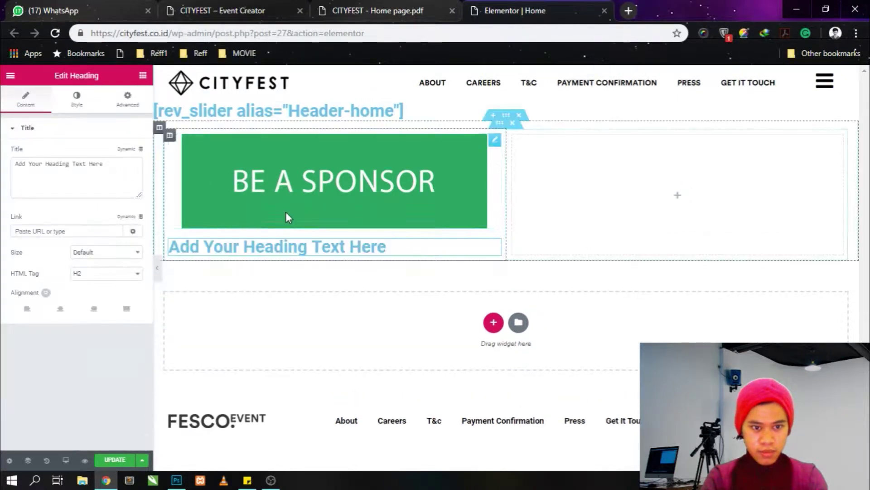
- Check the card text in the wireframe, open loremipsum.io in a new browser tab, and copy the placeholder text through "commodo consequat."
{"action": "left_click", "coordinate": [378, 6]}
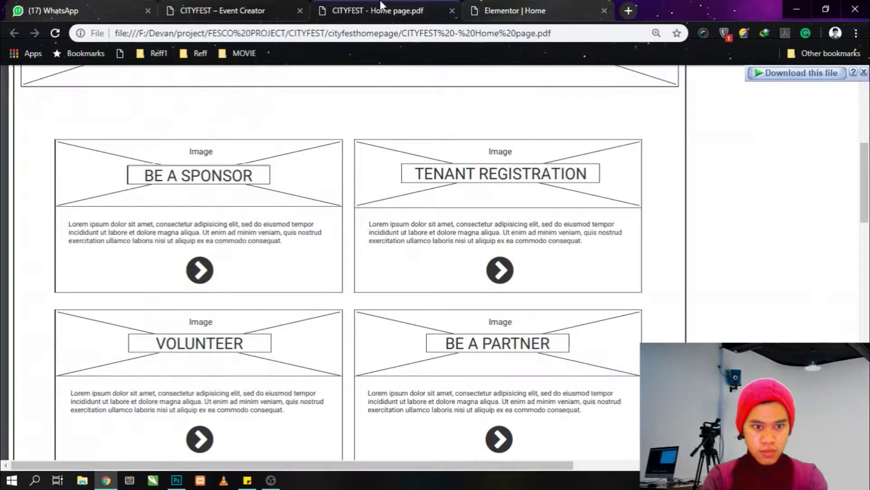
{"action": "left_click", "coordinate": [533, 7]}
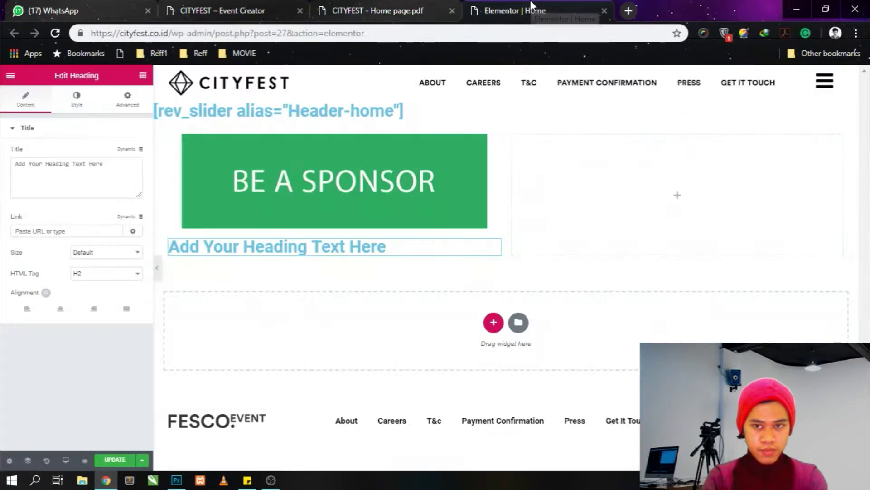
{"action": "left_click", "coordinate": [628, 11]}
{"action": "type", "text": "lorem"}
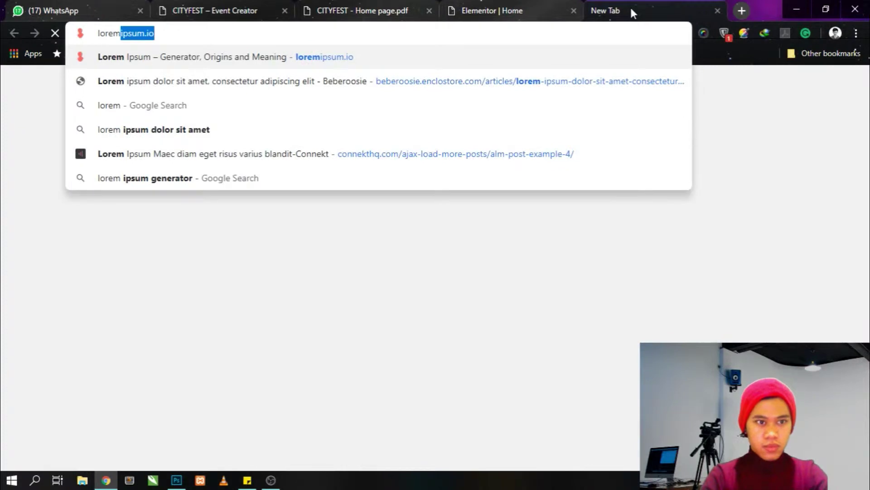
{"action": "key", "text": "Return"}
{"action": "scroll", "coordinate": [450, 272], "scroll_direction": "down", "scroll_amount": 3}
{"action": "scroll", "coordinate": [451, 273], "scroll_direction": "up", "scroll_amount": 2}
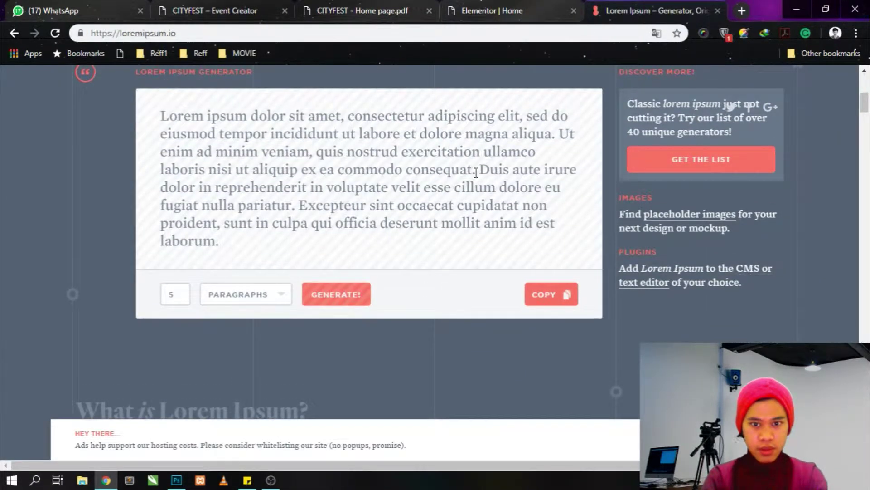
{"action": "left_click_drag", "start_coordinate": [468, 170], "coordinate": [162, 116]}
{"action": "key", "text": "ctrl+c"}
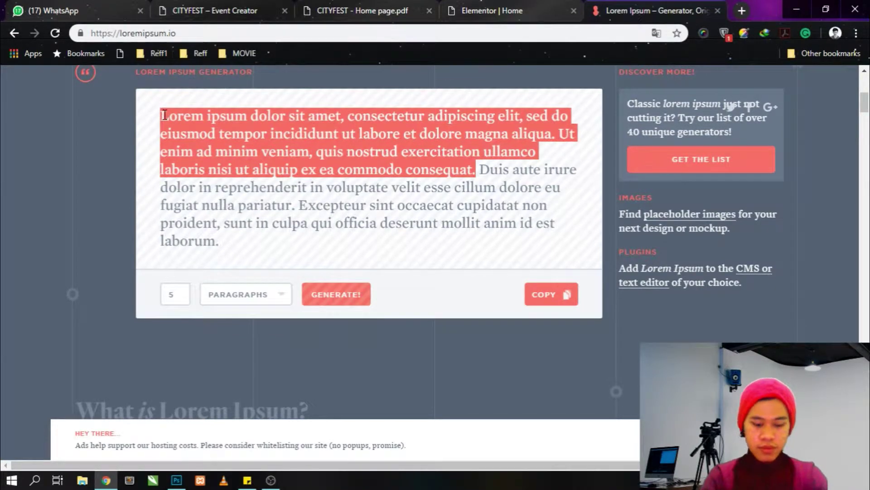
- Return to the Elementor editor and replace the heading's default title with the copied lorem ipsum text
{"action": "left_click", "coordinate": [408, 7]}
{"action": "left_click", "coordinate": [484, 7]}
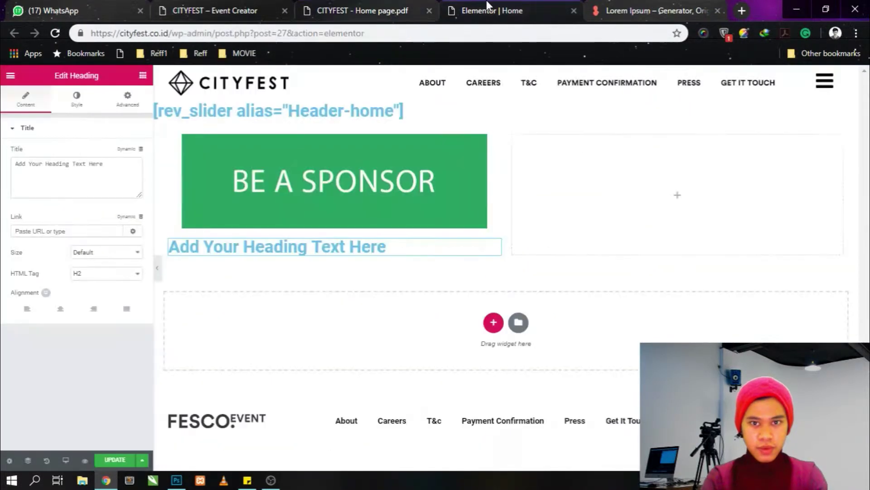
{"action": "triple_click", "coordinate": [102, 167]}
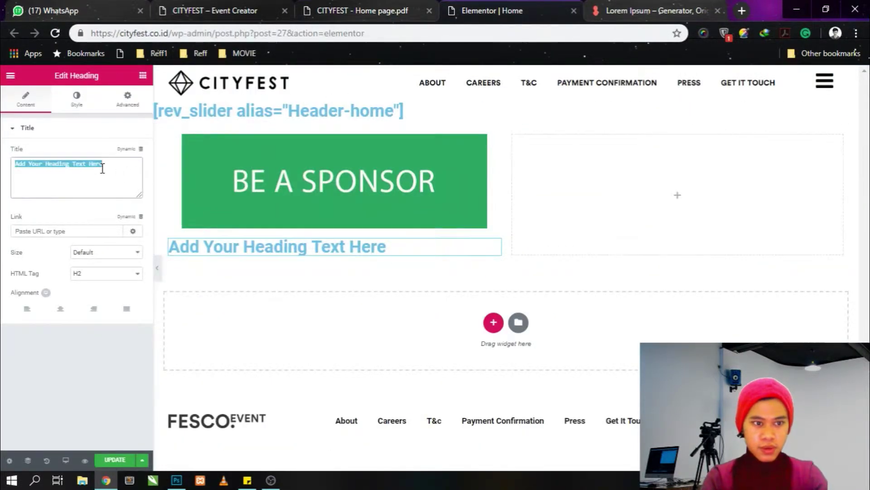
{"action": "key", "text": "ctrl+v"}
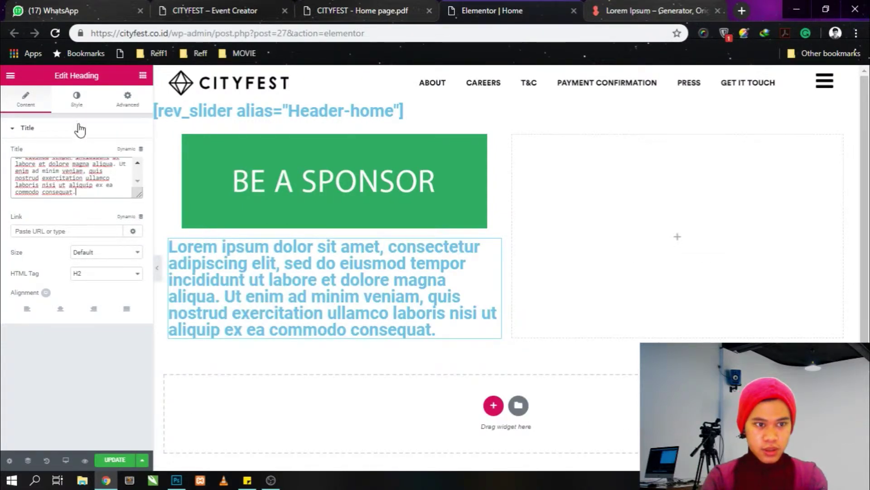
- Set the text color of the lorem ipsum heading to #313131
{"action": "left_click", "coordinate": [77, 97]}
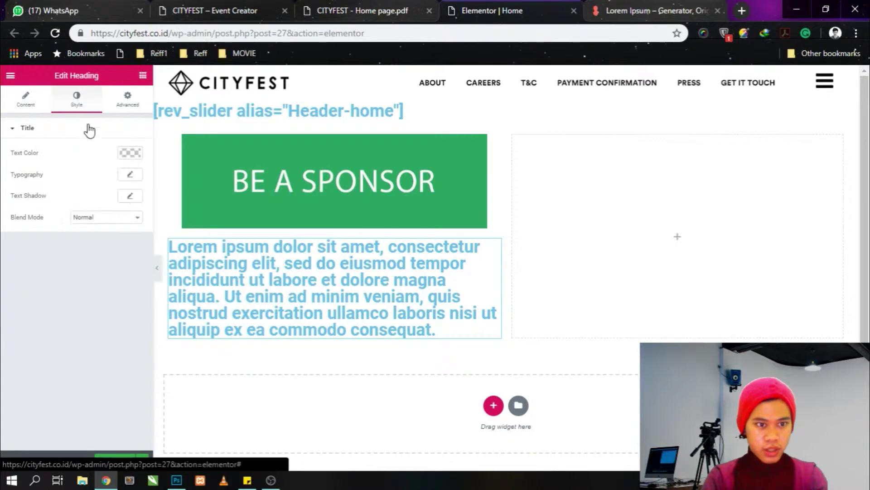
{"action": "left_click", "coordinate": [130, 150]}
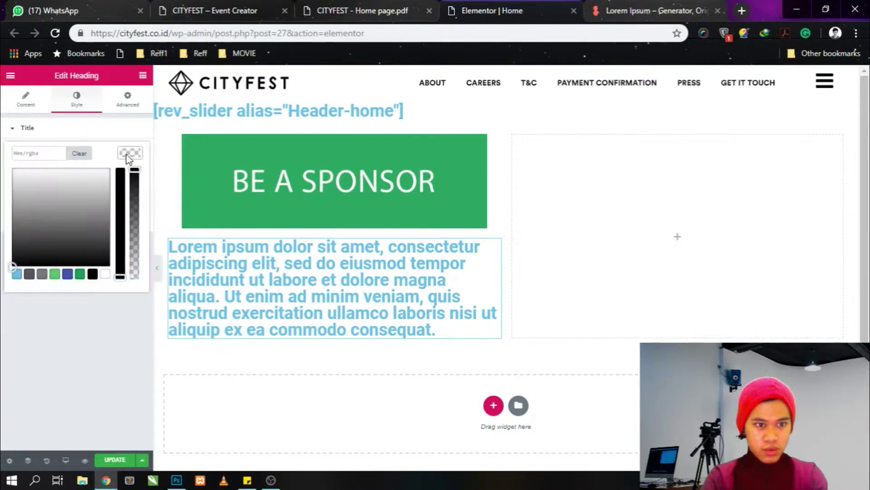
{"action": "left_click", "coordinate": [43, 157]}
{"action": "type", "text": "313131"}
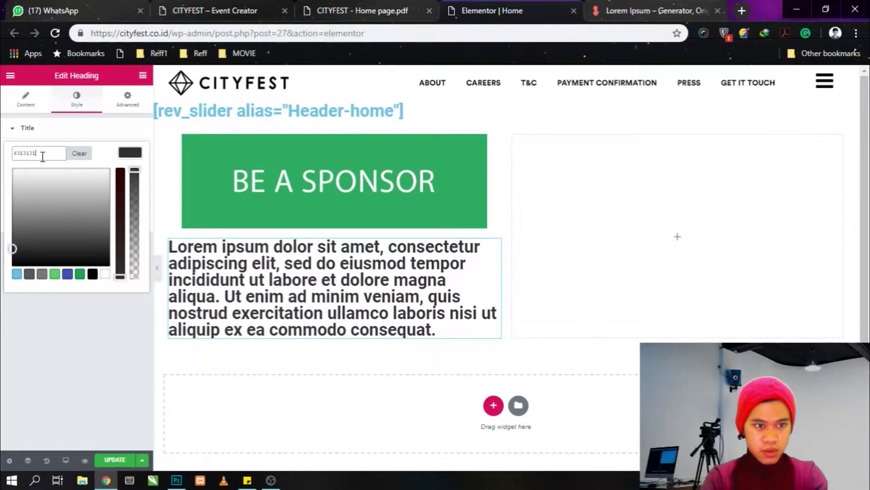
- Set the lorem ipsum heading's typography to the Circular family, size 15 px and weight 100, and compare it with the wireframe PDF
{"action": "left_click", "coordinate": [2, 185]}
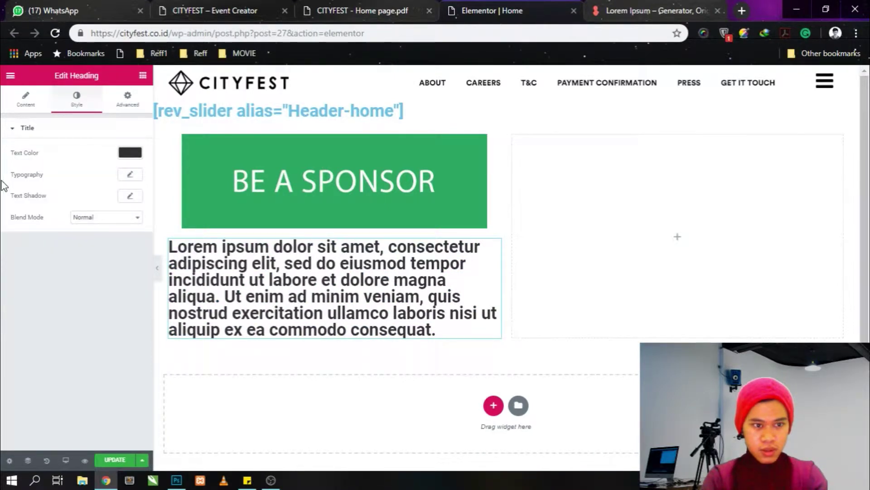
{"action": "left_click", "coordinate": [129, 176]}
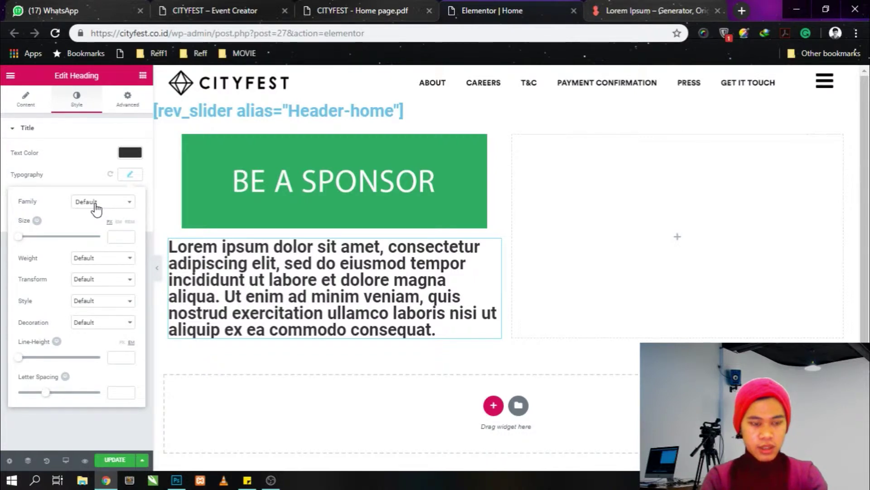
{"action": "left_click", "coordinate": [88, 205]}
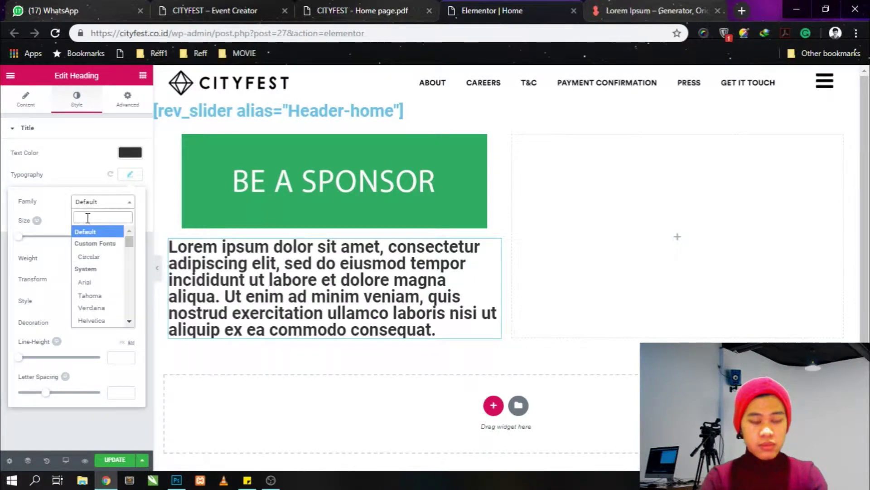
{"action": "left_click", "coordinate": [88, 257]}
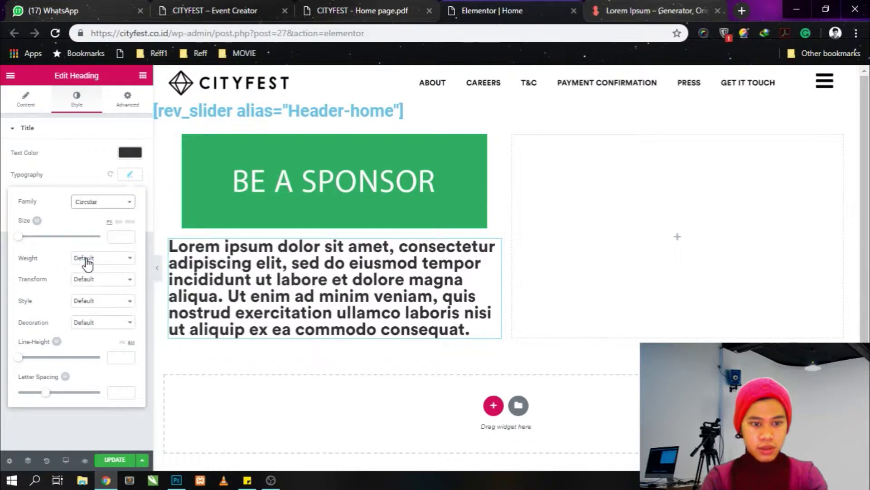
{"action": "left_click", "coordinate": [116, 237]}
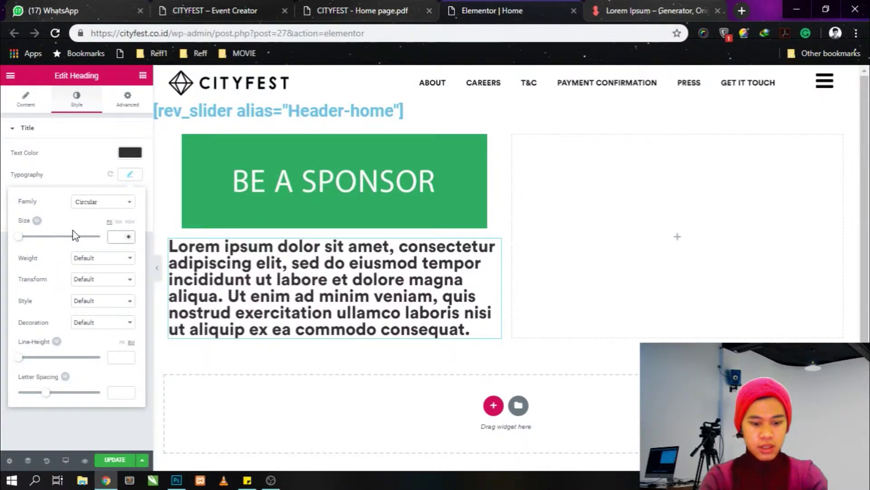
{"action": "type", "text": "15"}
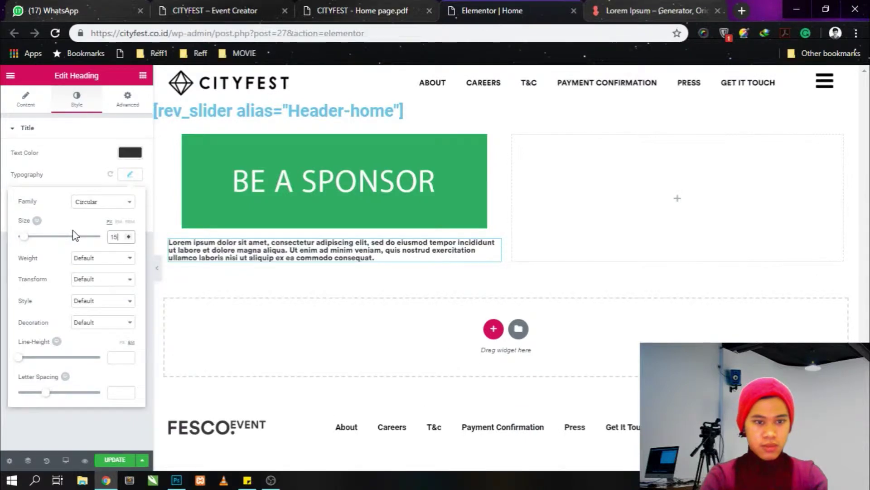
{"action": "left_click", "coordinate": [90, 262]}
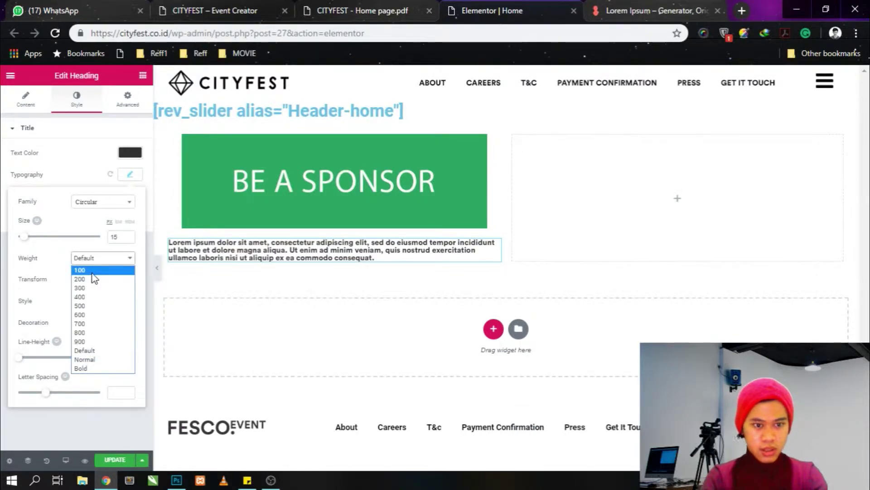
{"action": "left_click", "coordinate": [92, 272]}
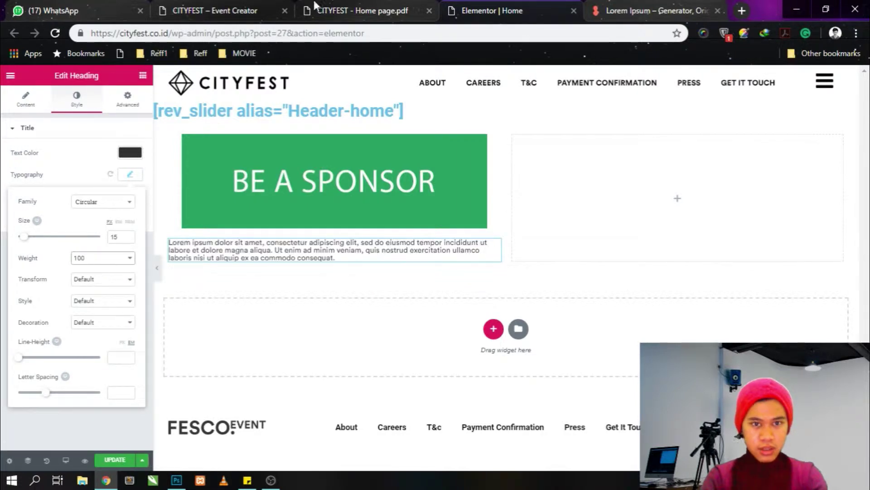
{"action": "left_click", "coordinate": [398, 7]}
{"action": "left_click", "coordinate": [490, 7]}
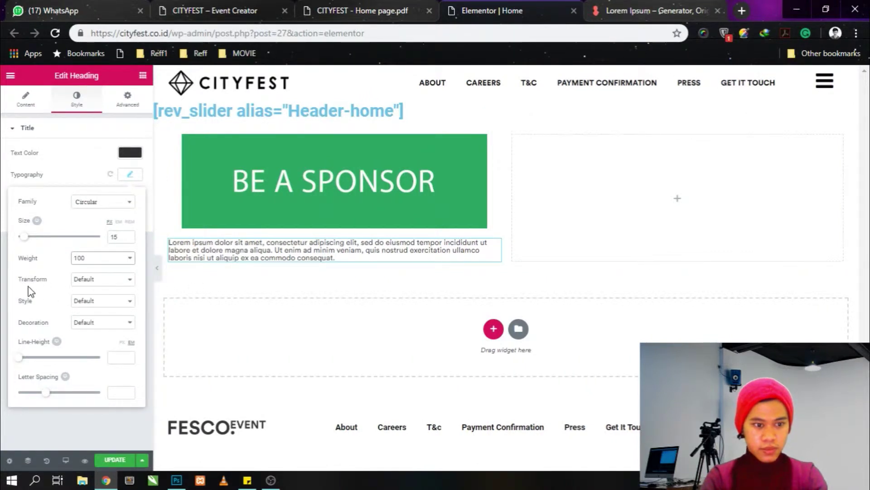
{"action": "left_click", "coordinate": [5, 287]}
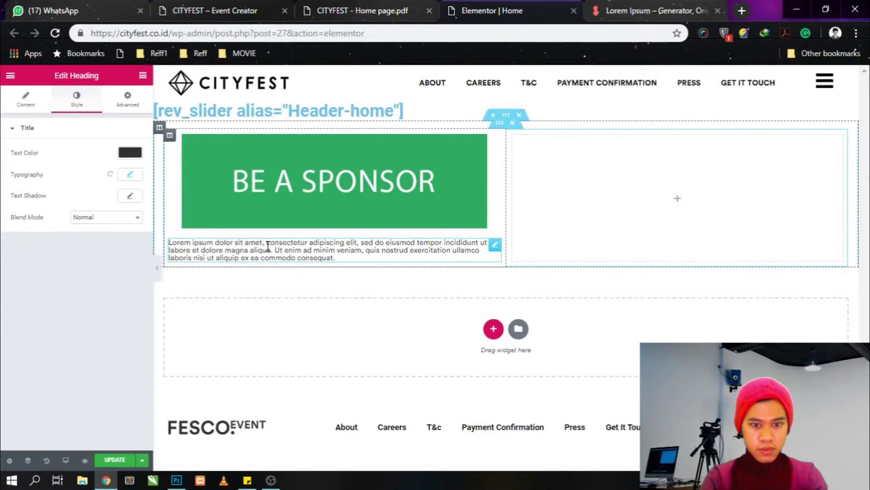
- Check the text spacing in the wireframe, unlink the heading's margin and padding values, and set its right and left padding to 25 px
{"action": "left_click", "coordinate": [415, 10]}
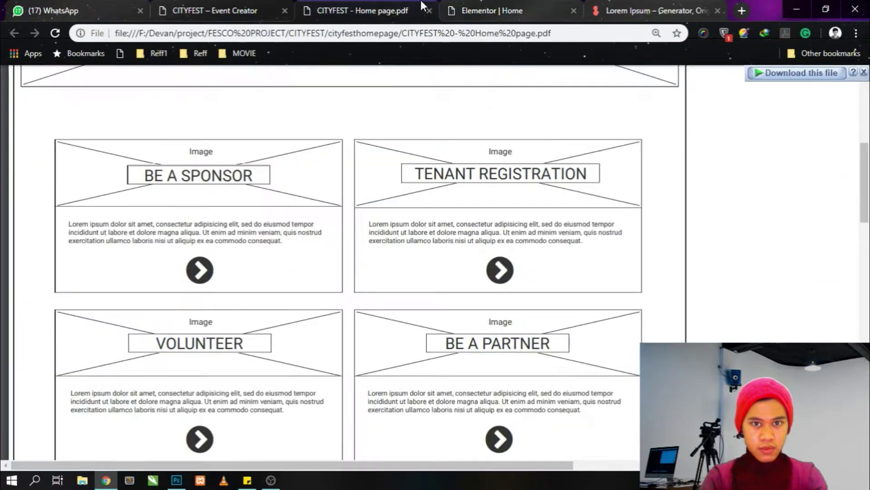
{"action": "left_click", "coordinate": [481, 9]}
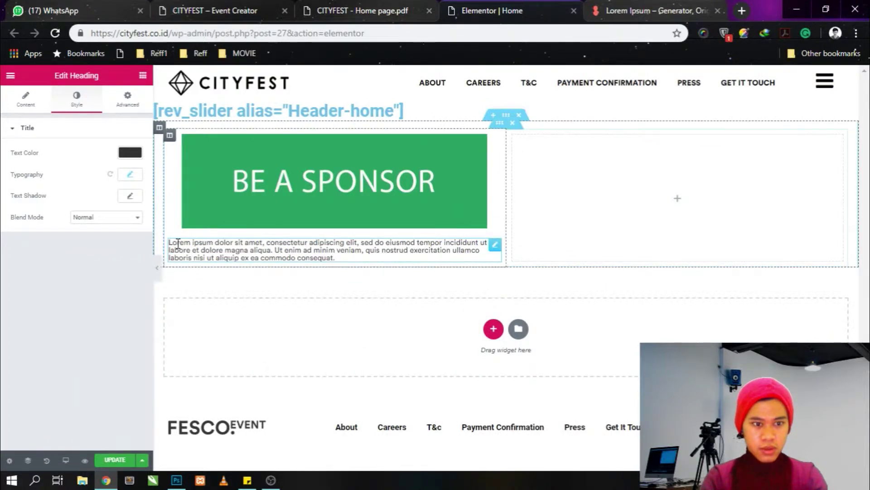
{"action": "left_click", "coordinate": [130, 102]}
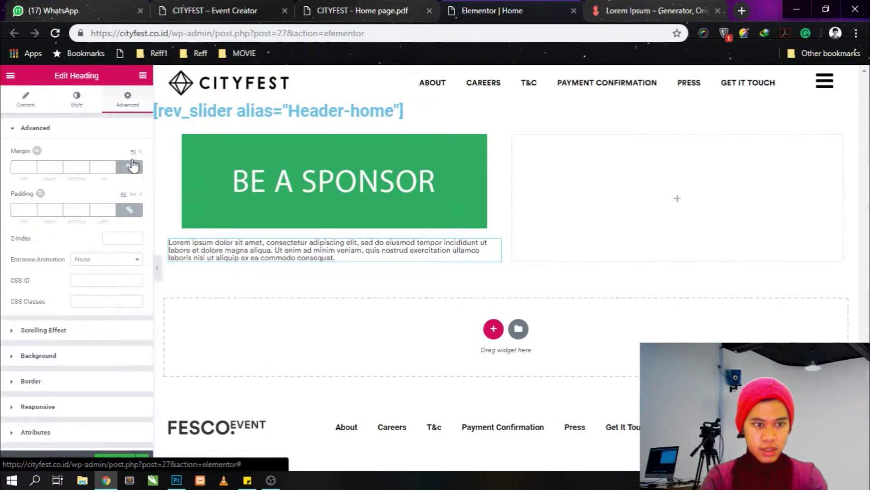
{"action": "left_click", "coordinate": [132, 166]}
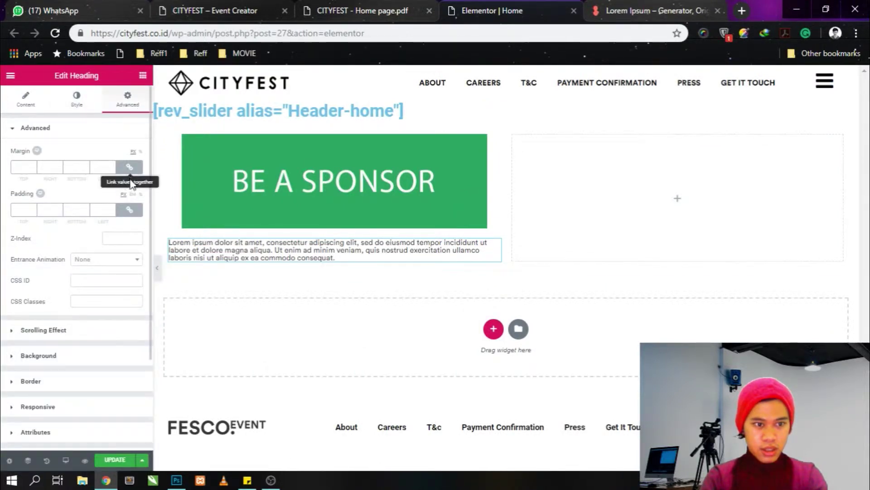
{"action": "left_click", "coordinate": [128, 208]}
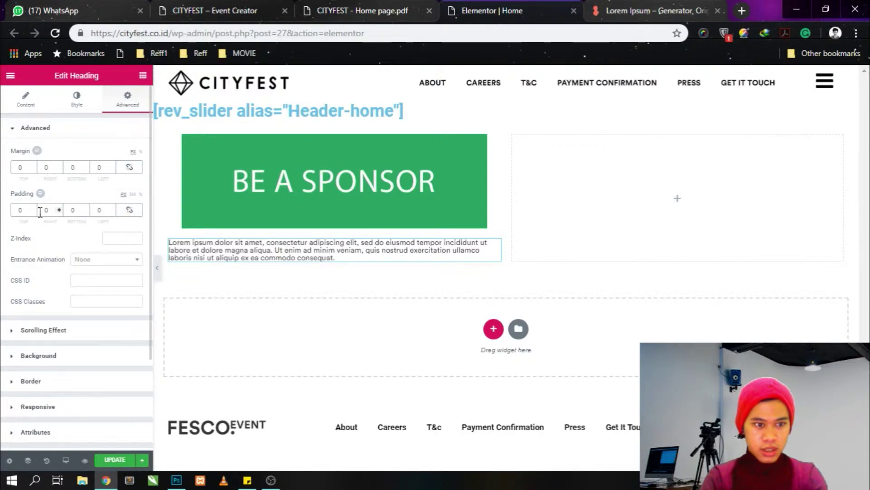
{"action": "type", "text": "3"}
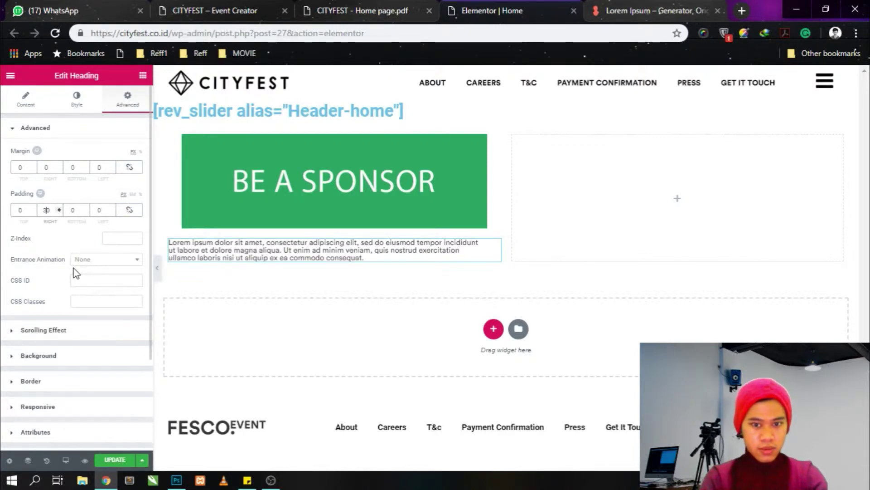
{"action": "left_click", "coordinate": [95, 210]}
{"action": "type", "text": "3"}
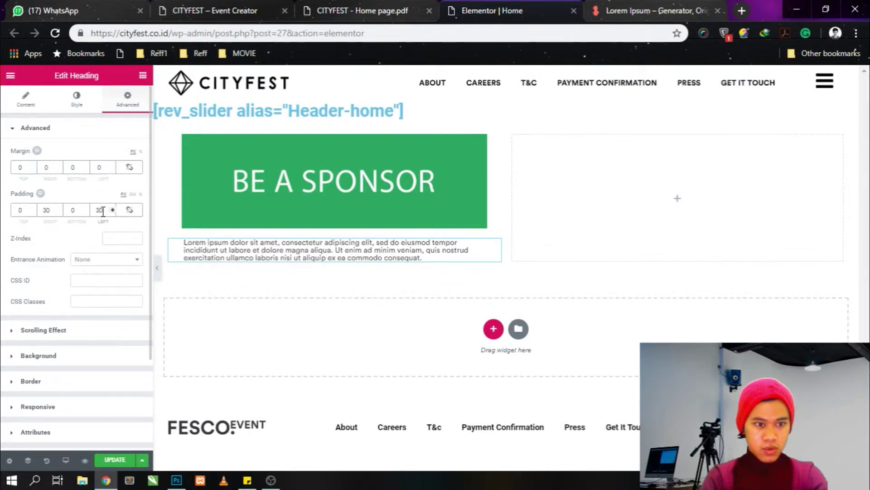
{"action": "left_click_drag", "start_coordinate": [103, 212], "coordinate": [88, 213]}
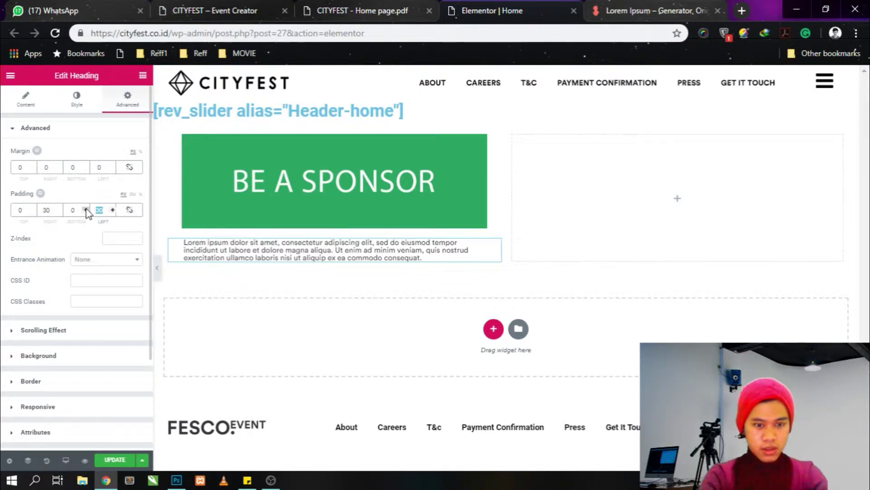
{"action": "type", "text": "25"}
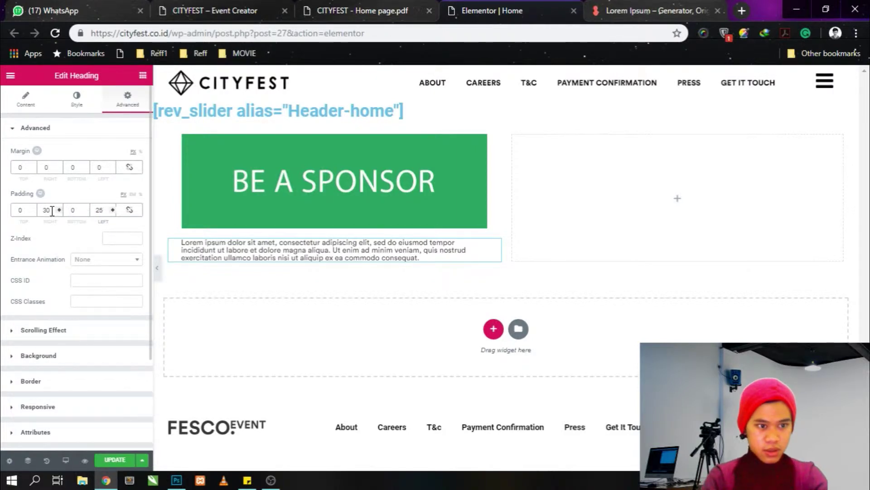
{"action": "left_click_drag", "start_coordinate": [52, 211], "coordinate": [33, 215]}
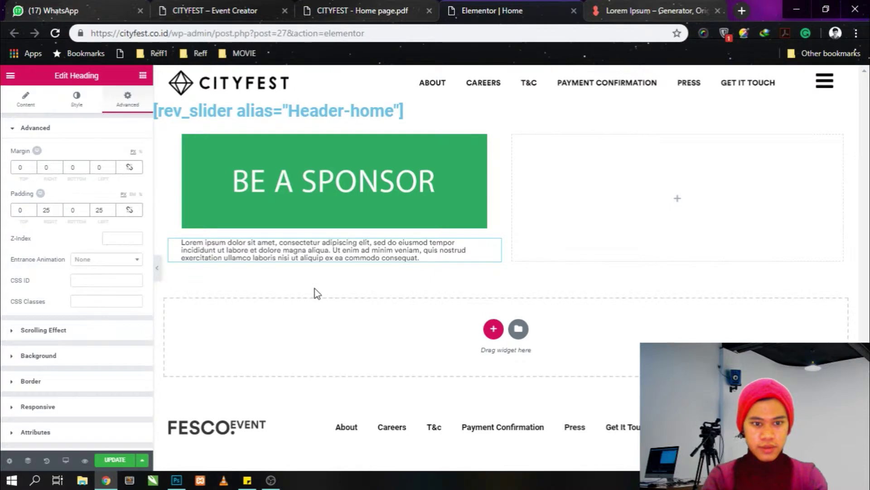
- Check the wireframe card again and add an Icon widget beneath the lorem ipsum text in the BE A SPONSOR column
{"action": "left_click", "coordinate": [388, 6]}
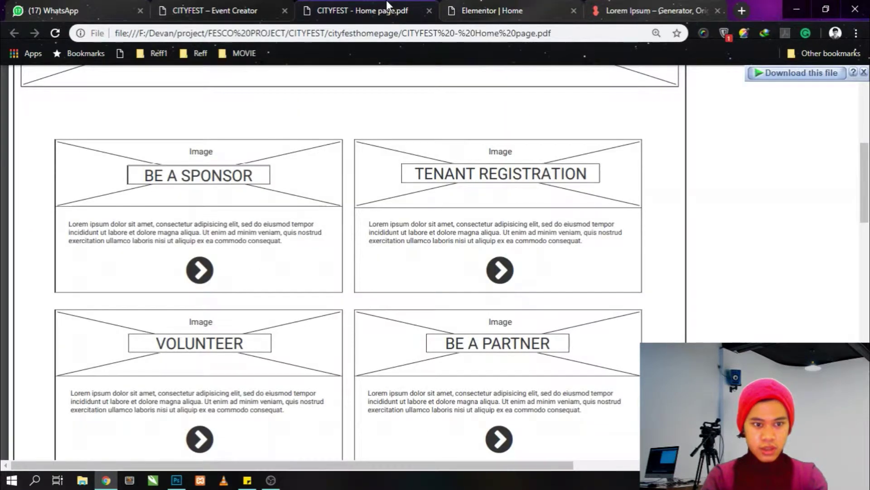
{"action": "left_click", "coordinate": [496, 6]}
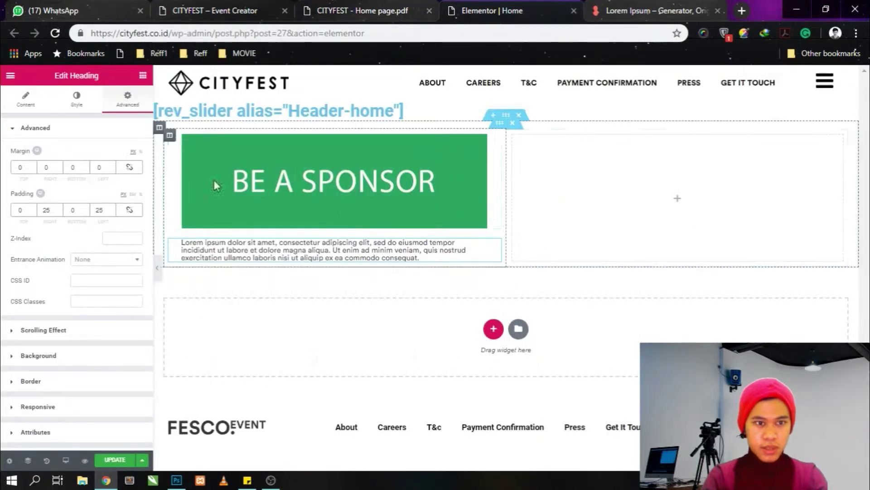
{"action": "left_click", "coordinate": [143, 76]}
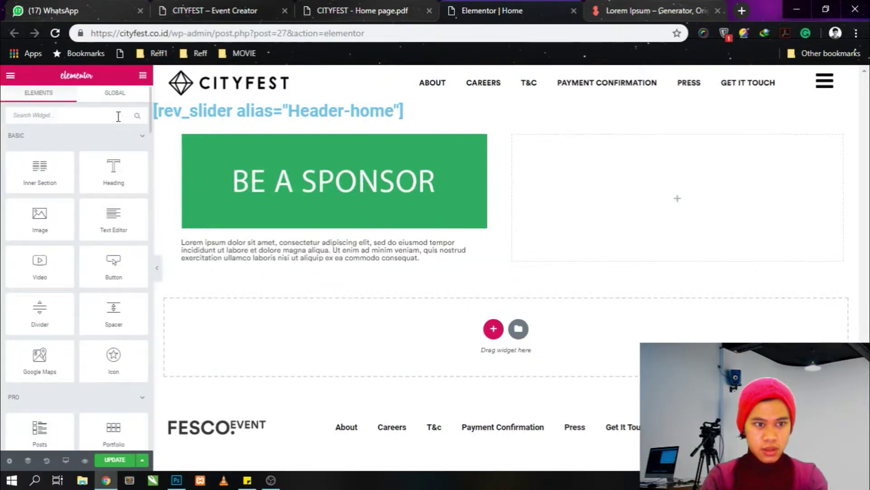
{"action": "left_click", "coordinate": [102, 116]}
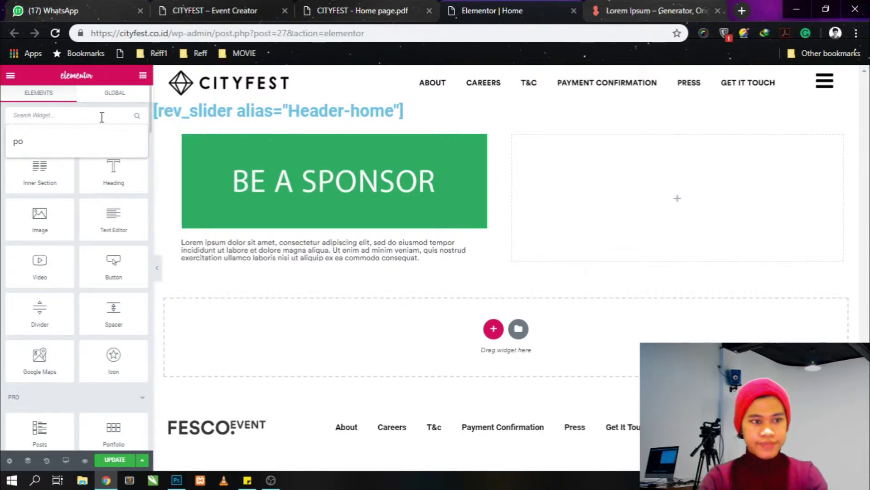
{"action": "type", "text": "icon"}
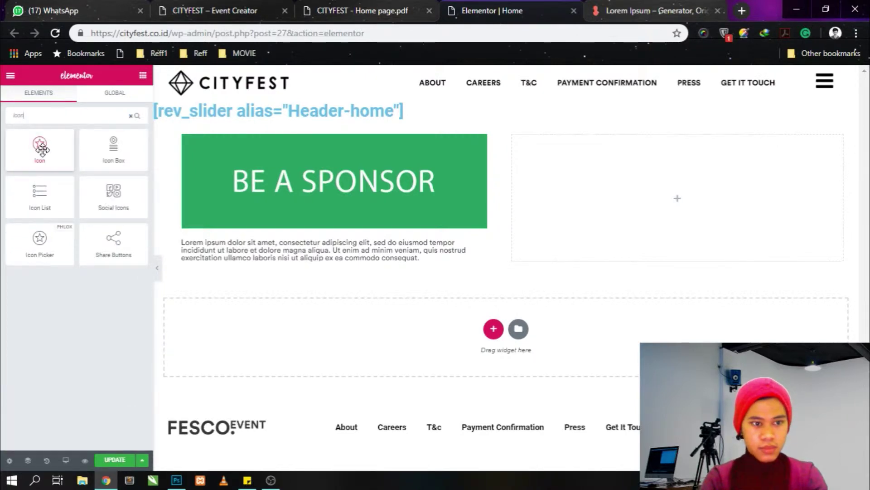
{"action": "left_click_drag", "start_coordinate": [42, 150], "coordinate": [276, 262]}
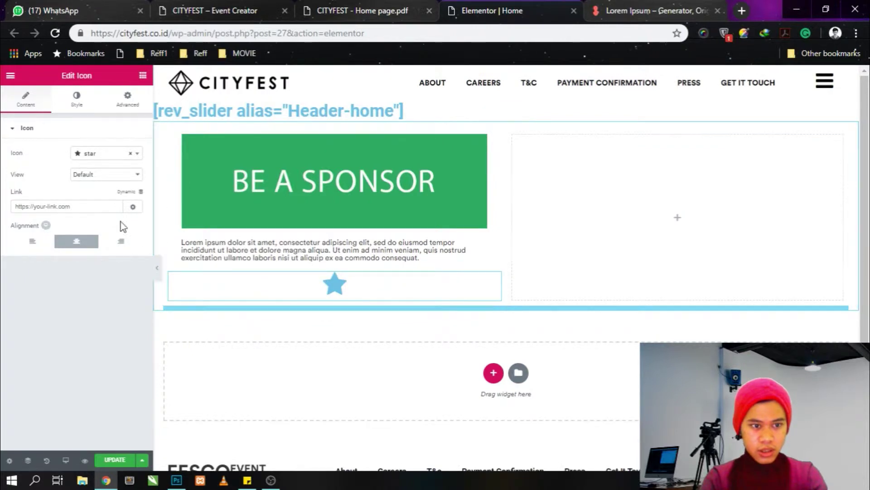
- Change the star icon to arrow-circle-right and compare it with the arrow in the wireframe PDF
{"action": "left_click", "coordinate": [107, 154]}
{"action": "type", "text": "arro"}
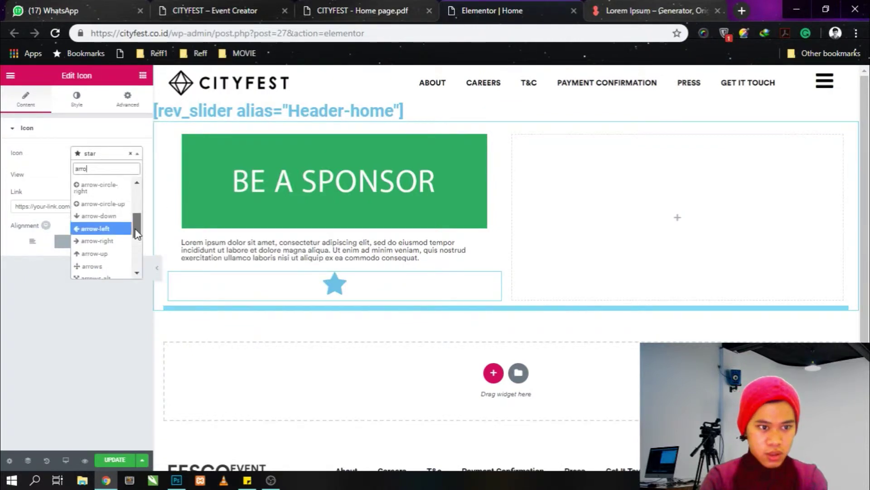
{"action": "left_click", "coordinate": [103, 199]}
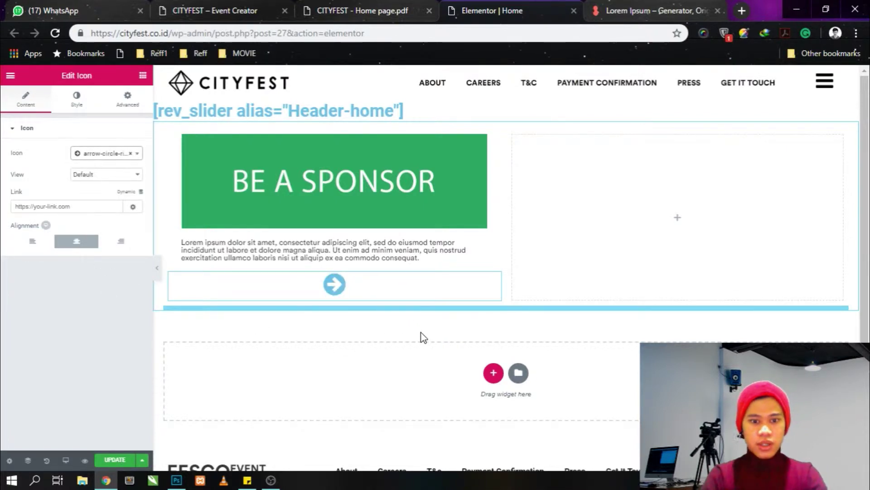
{"action": "left_click", "coordinate": [408, 7]}
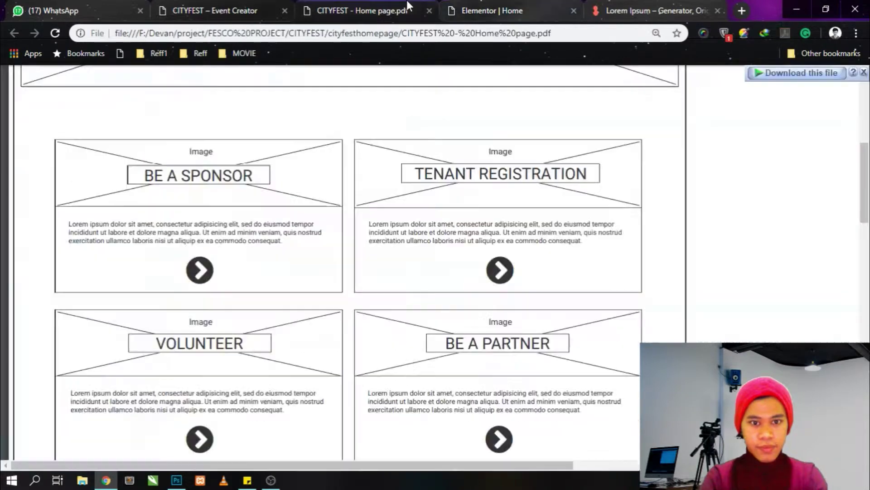
{"action": "left_click", "coordinate": [479, 6]}
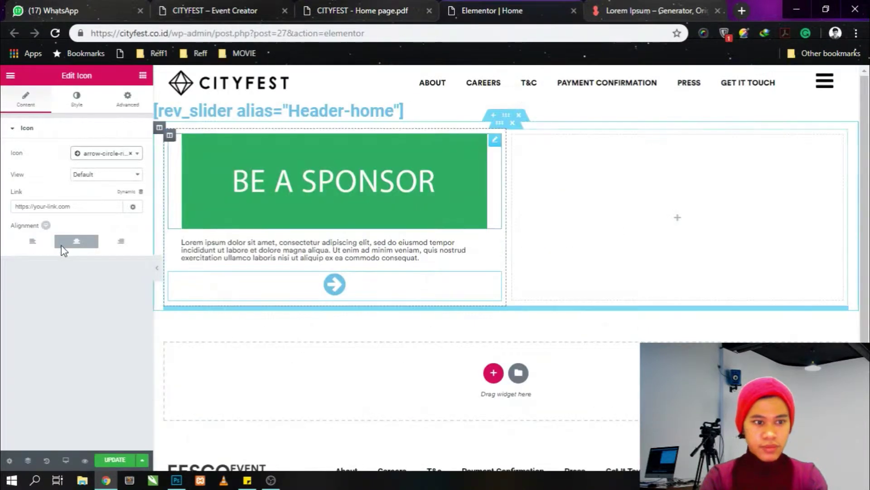
- Set the arrow icon's normal primary color to #313131
{"action": "left_click", "coordinate": [71, 111]}
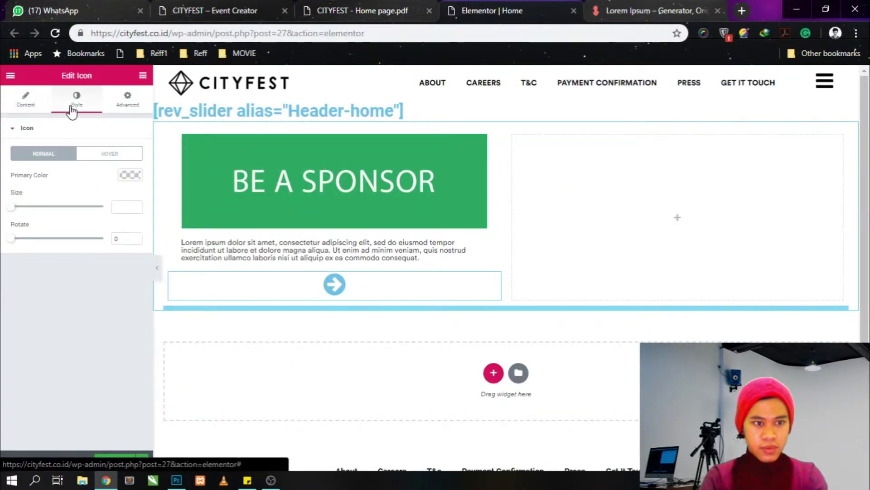
{"action": "left_click", "coordinate": [124, 176]}
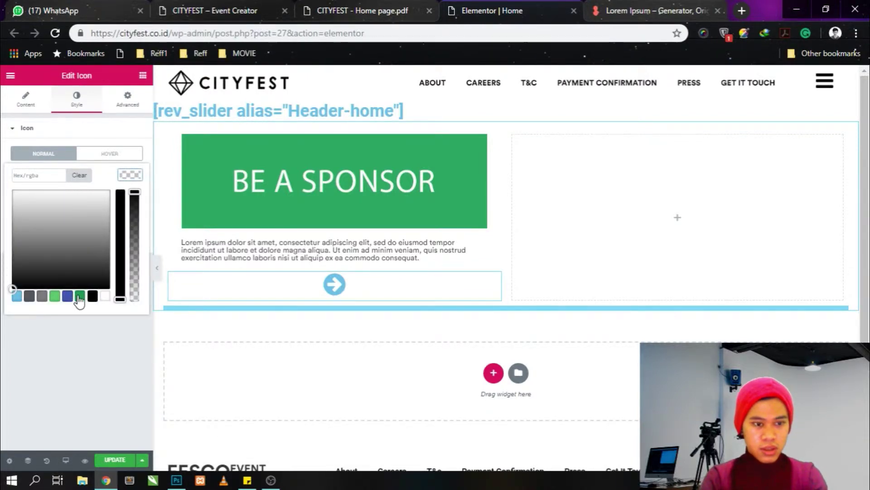
{"action": "left_click", "coordinate": [40, 178]}
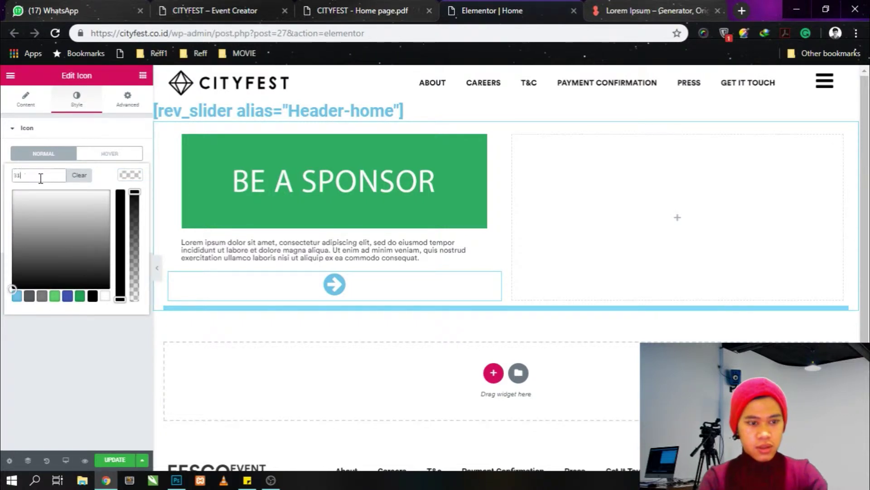
{"action": "type", "text": "313131"}
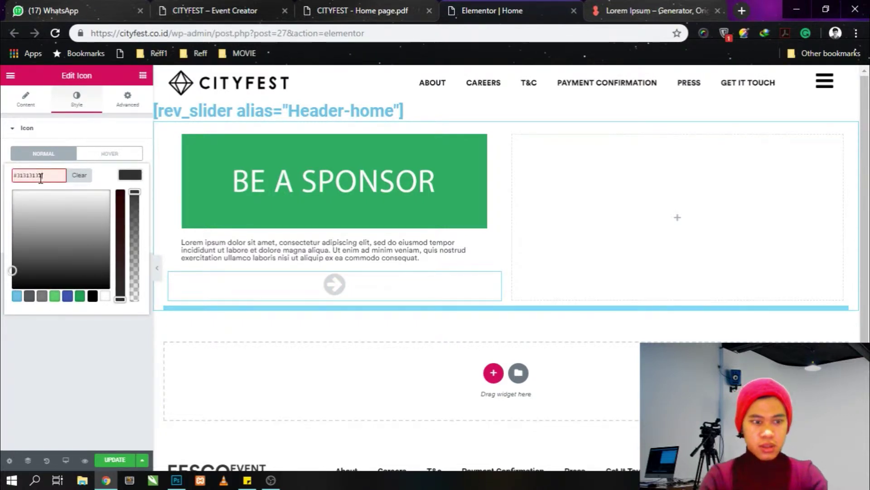
{"action": "left_click", "coordinate": [62, 334]}
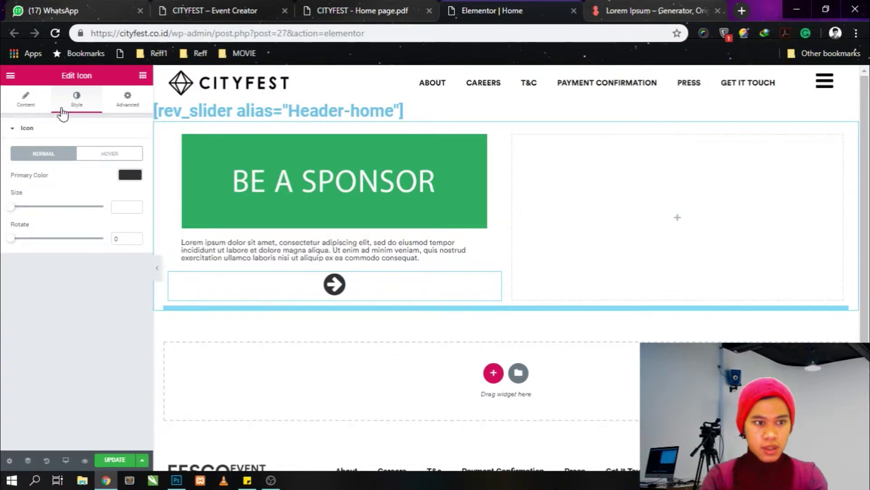
- Set the arrow icon's link to #
{"action": "left_click", "coordinate": [27, 100]}
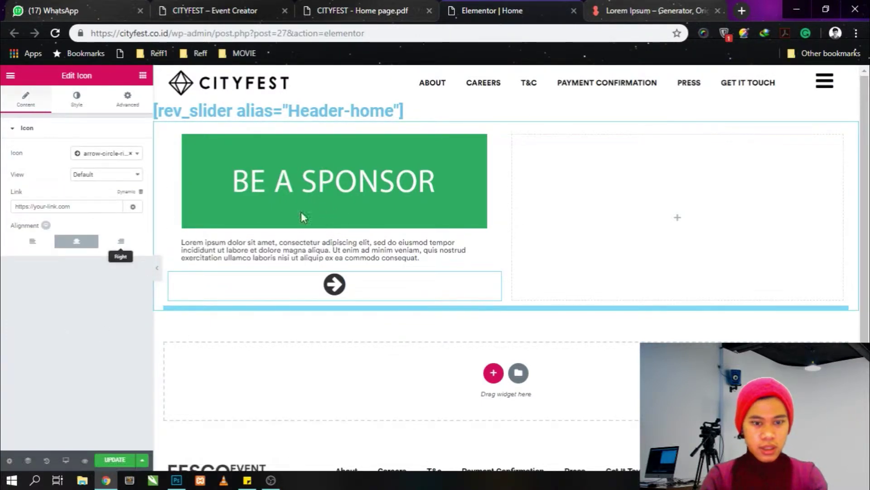
{"action": "left_click", "coordinate": [66, 208]}
{"action": "type", "text": "#"}
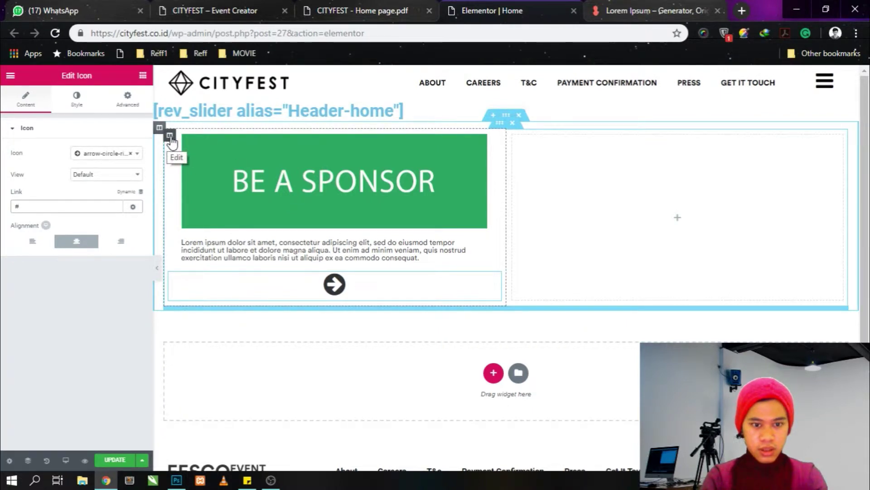
- Check the card outlines in the wireframe PDF and give the BE A SPONSOR column a solid border with a 2 px radius
{"action": "left_click", "coordinate": [170, 138]}
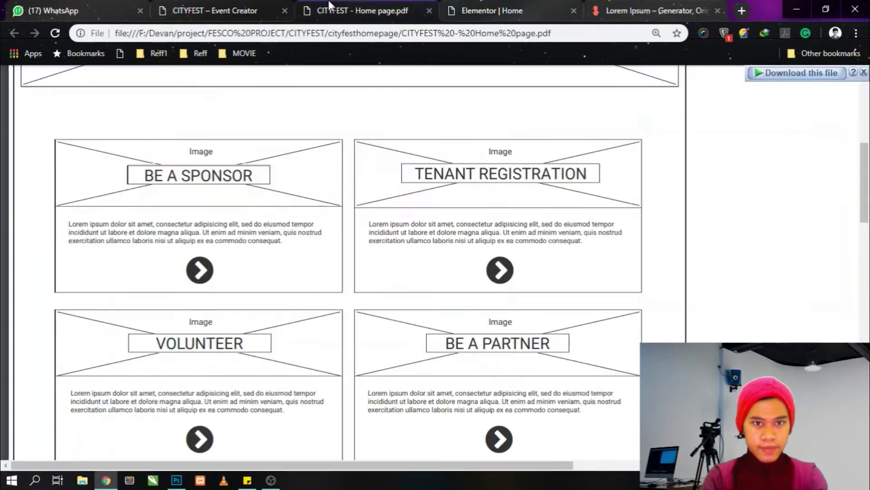
{"action": "left_click", "coordinate": [334, 6]}
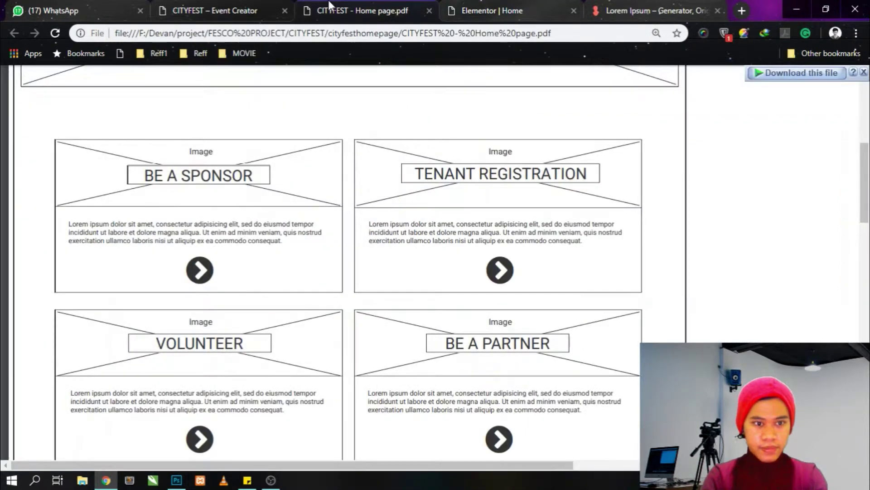
{"action": "left_click", "coordinate": [498, 6]}
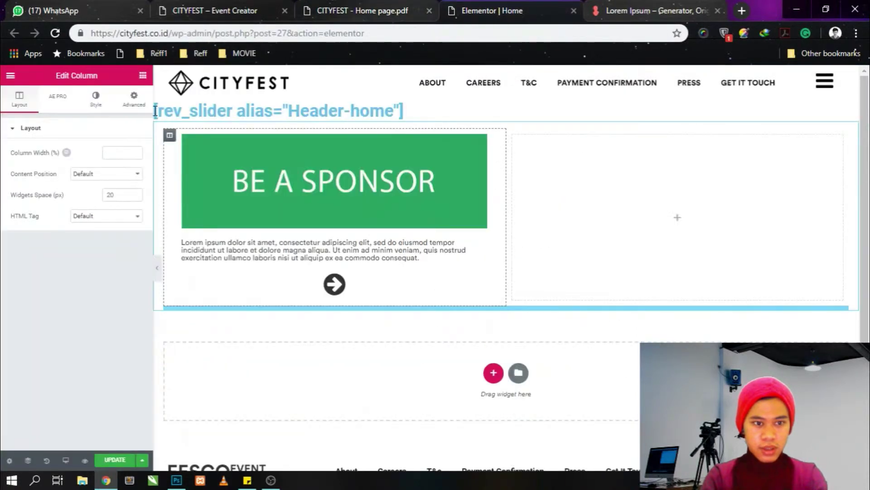
{"action": "left_click", "coordinate": [95, 104]}
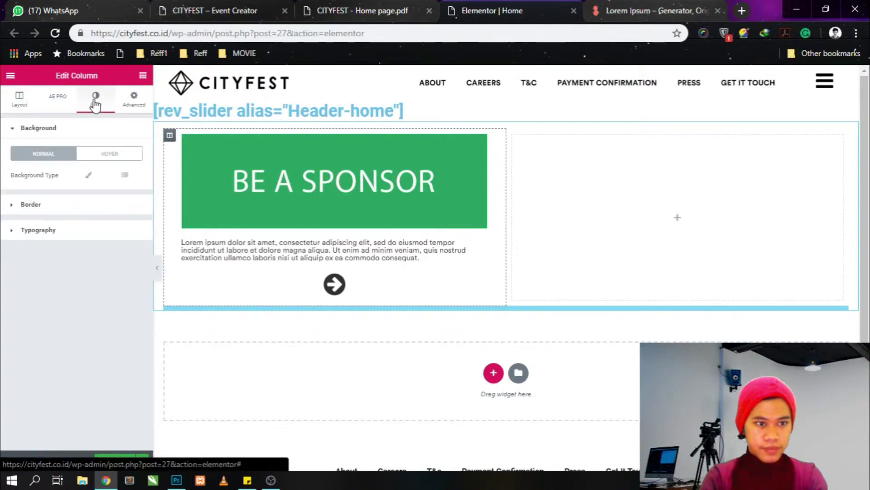
{"action": "left_click", "coordinate": [10, 207]}
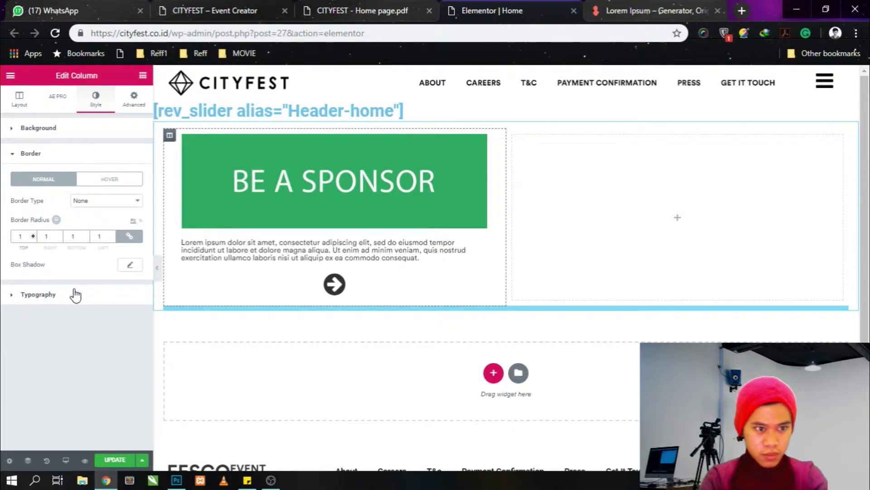
{"action": "key", "text": "Up"}
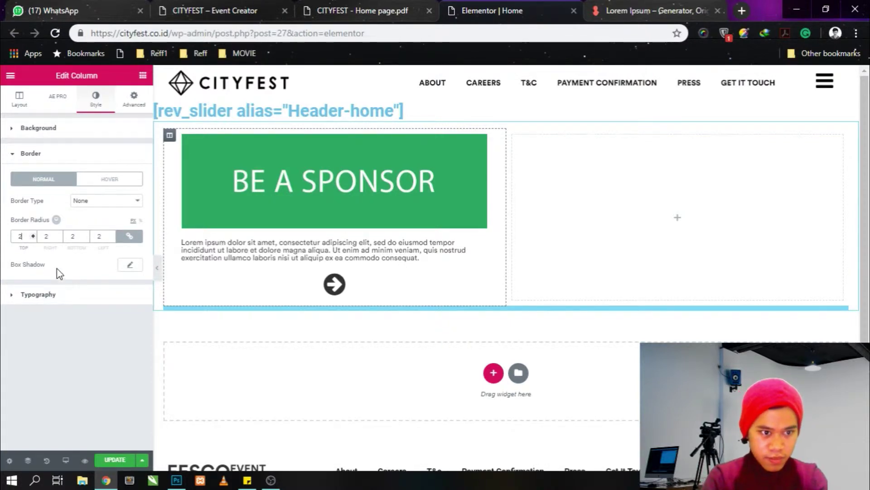
{"action": "left_click", "coordinate": [95, 200]}
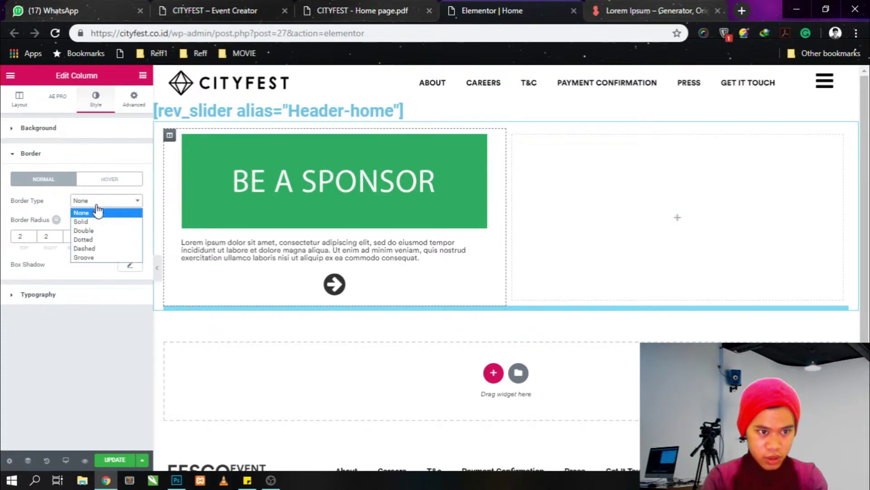
{"action": "left_click", "coordinate": [94, 221]}
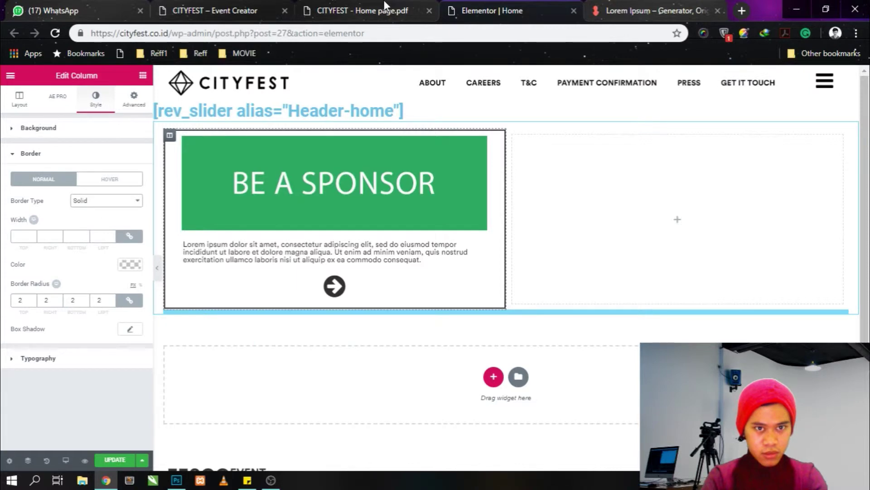
- Compare the column's border with the wireframe cards and reduce its border radius to 1 px on all corners
{"action": "left_click", "coordinate": [341, 7]}
{"action": "left_click", "coordinate": [476, 7]}
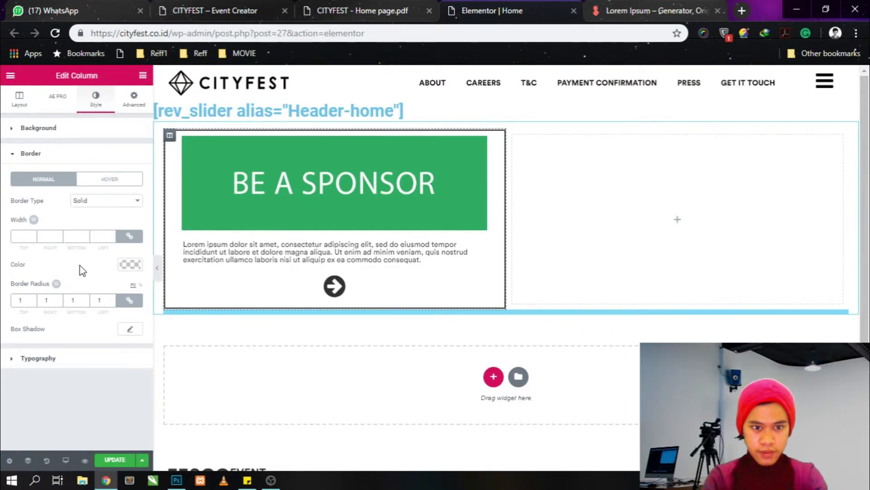
{"action": "left_click", "coordinate": [373, 2]}
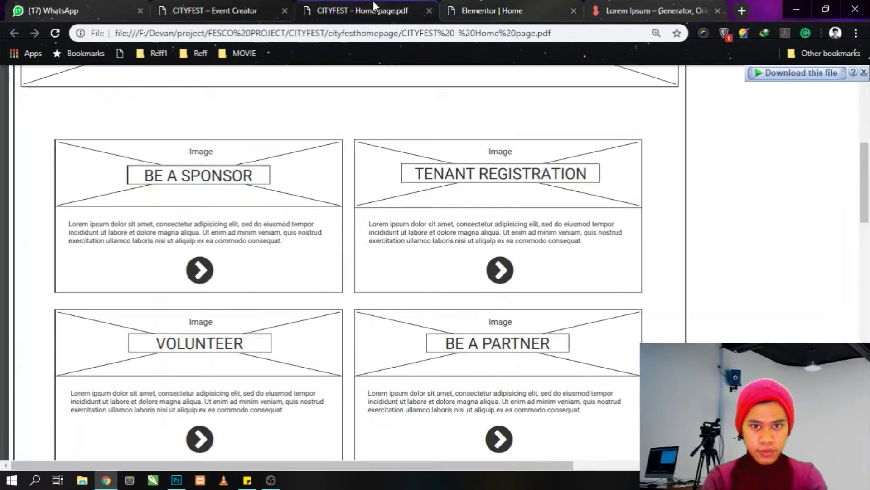
{"action": "left_click", "coordinate": [475, 8]}
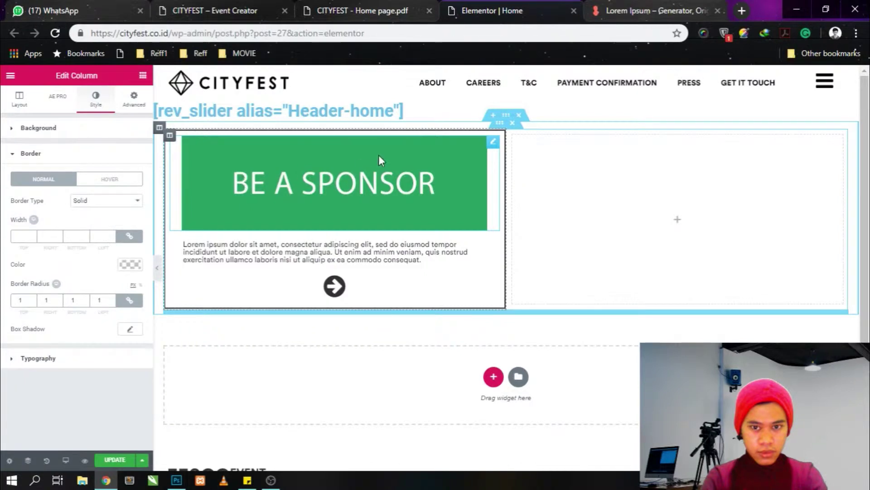
- Unlink the BE A SPONSOR image's margin and padding values, setting all of them to 0
{"action": "left_click", "coordinate": [493, 144]}
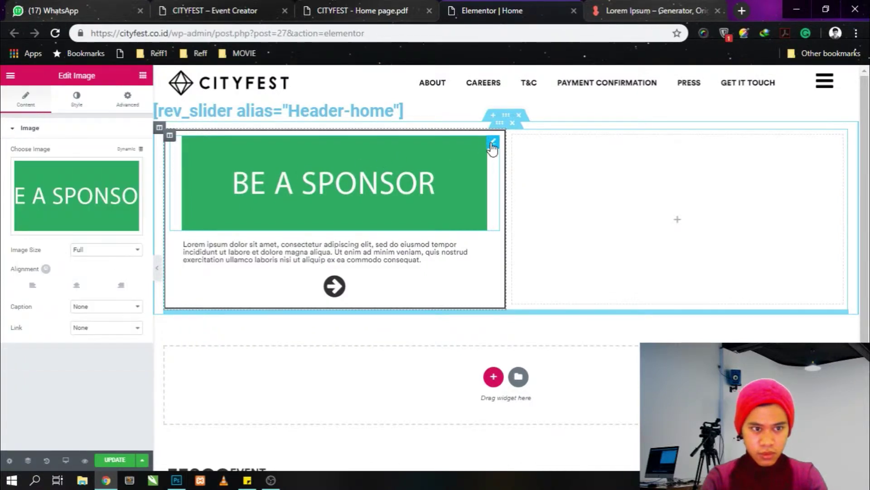
{"action": "left_click", "coordinate": [124, 99]}
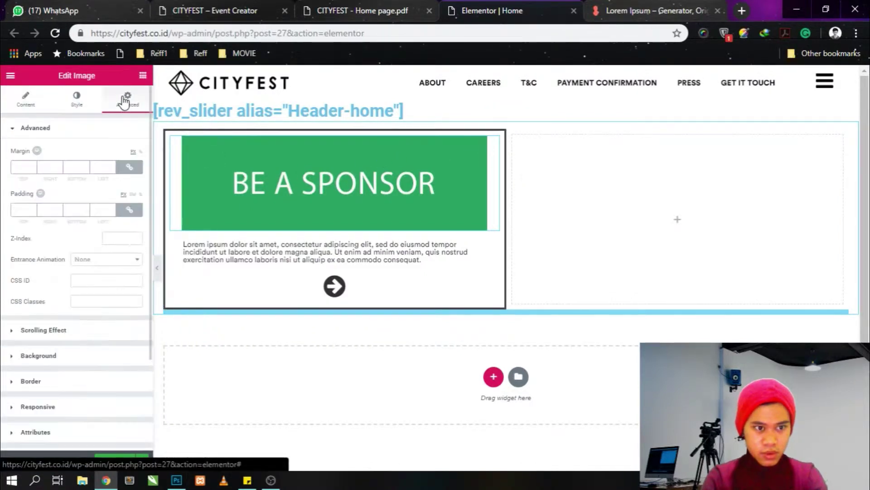
{"action": "left_click", "coordinate": [130, 210]}
{"action": "left_click", "coordinate": [130, 168]}
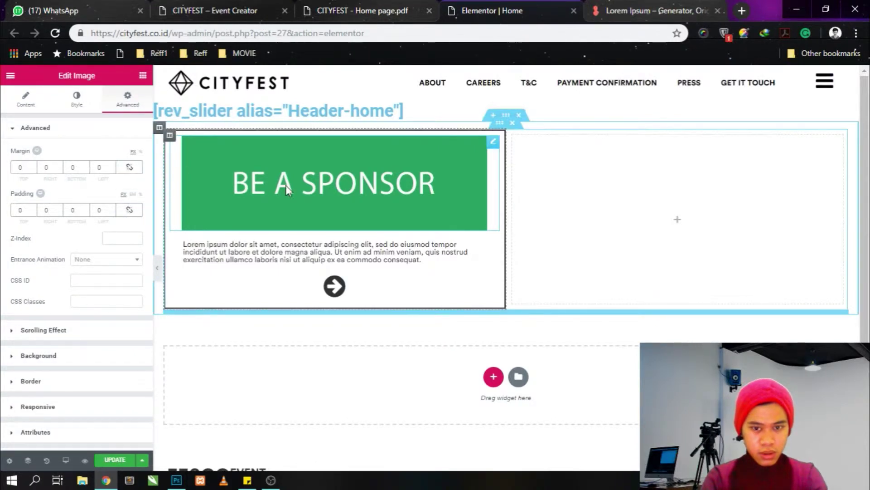
- Unlink the BE A SPONSOR column's margin and padding values, setting all of them to 0
{"action": "left_click", "coordinate": [170, 135]}
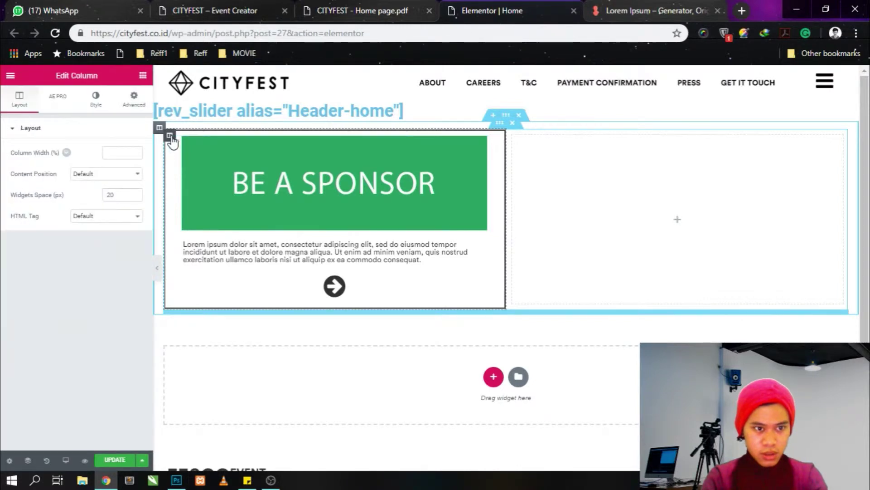
{"action": "left_click", "coordinate": [133, 98]}
{"action": "left_click", "coordinate": [130, 168]}
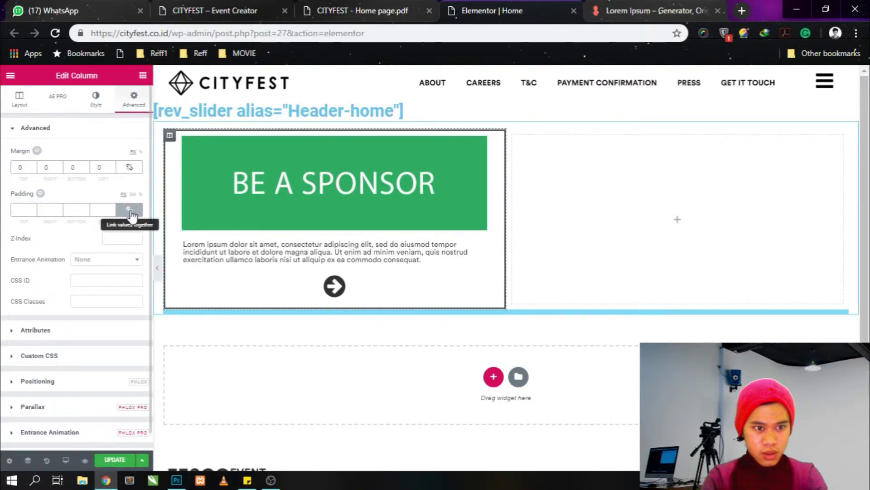
{"action": "left_click", "coordinate": [130, 209]}
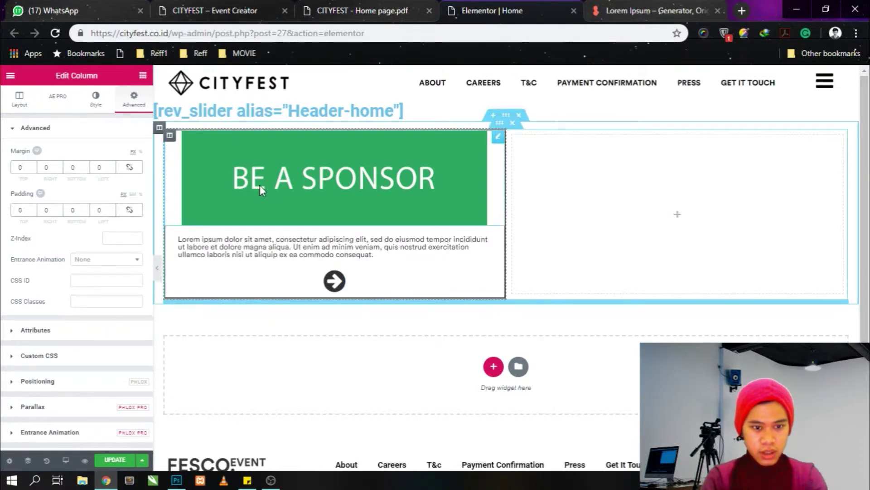
- Check the banner artwork in Photoshop and permanently delete the 800 × 248 sponsor image 1.jpg from the media library
{"action": "left_click", "coordinate": [176, 481]}
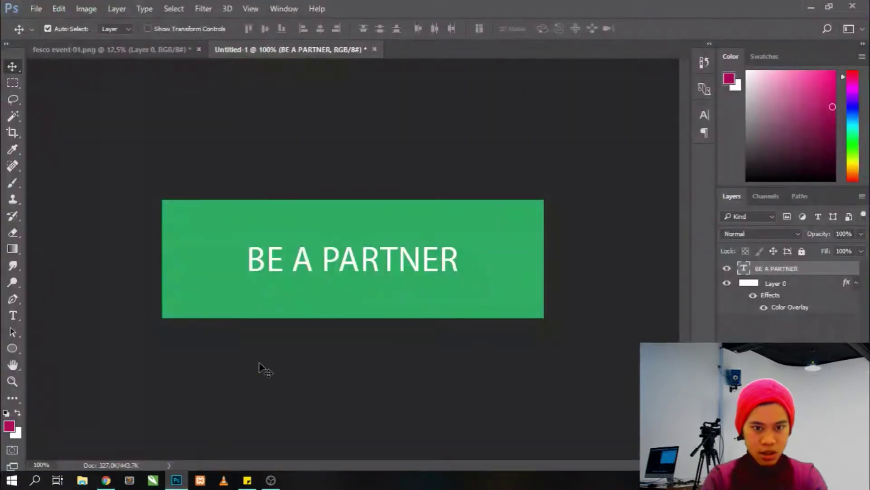
{"action": "key", "text": "alt+Tab"}
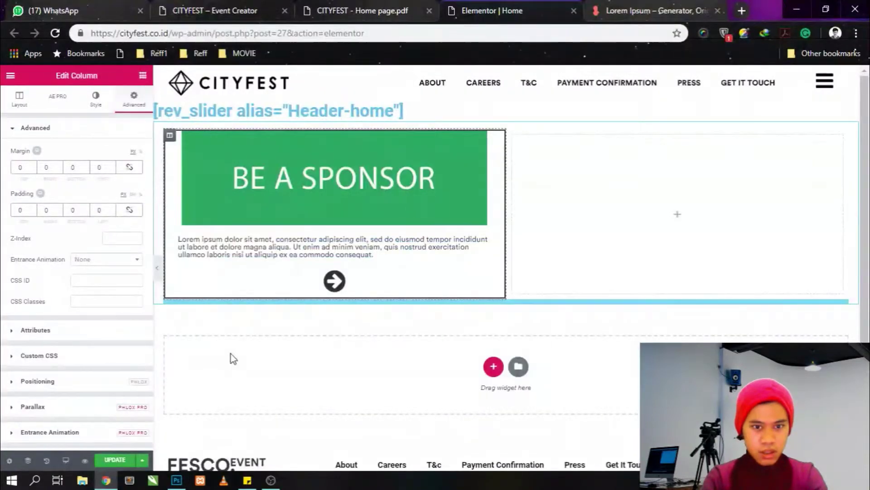
{"action": "key", "text": "alt+Tab"}
{"action": "key", "text": "alt+Tab"}
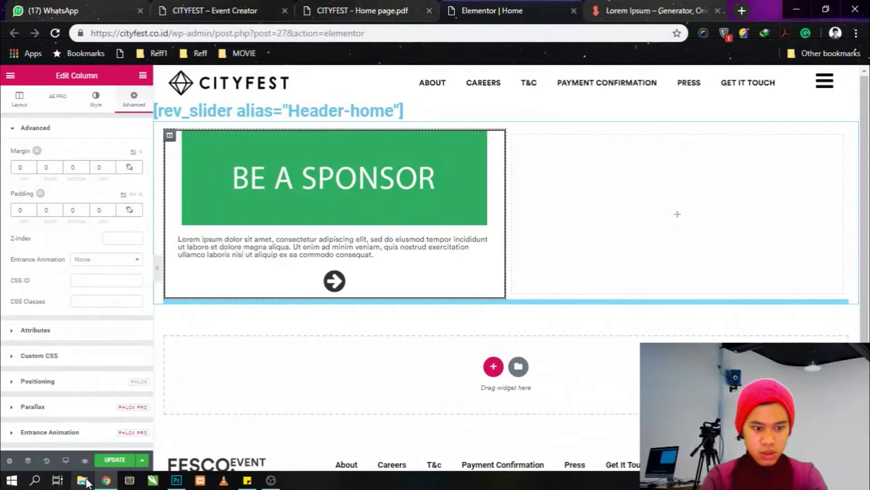
{"action": "left_click", "coordinate": [86, 481]}
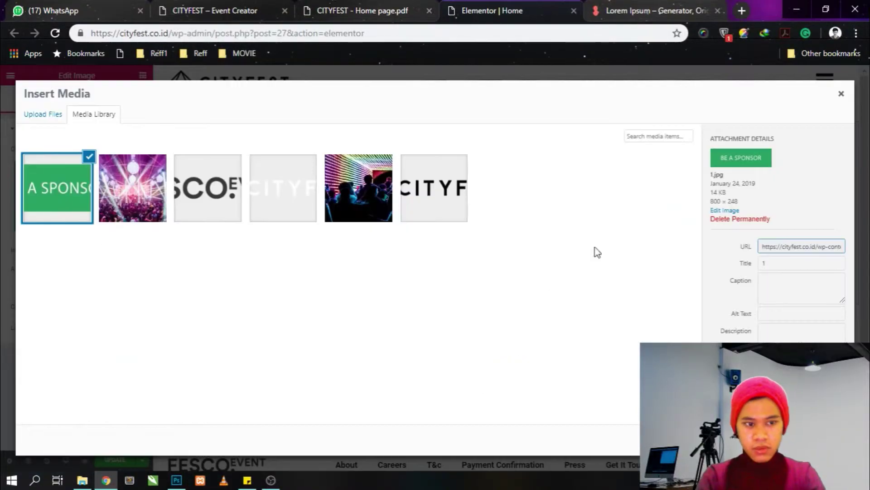
{"action": "left_click", "coordinate": [755, 225]}
{"action": "key", "text": "Return"}
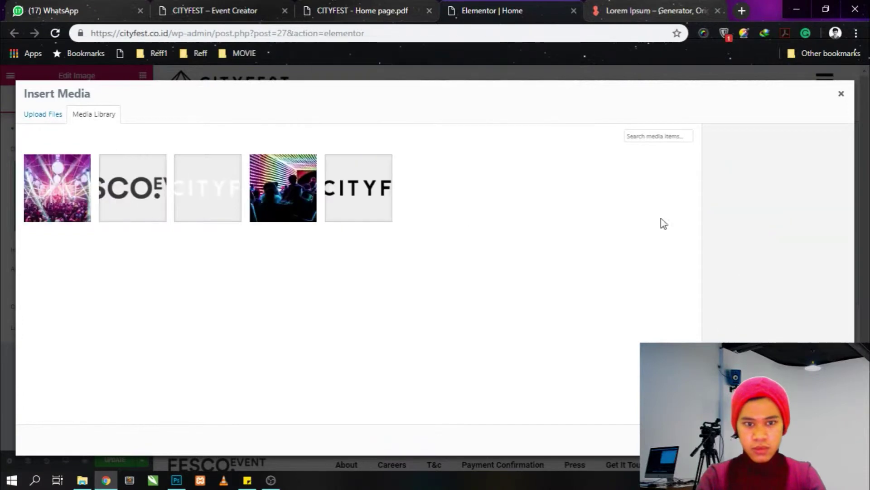
- Upload the 1300 × 403 version of 1.jpg to the media library and insert it in the sponsor card's image widget
{"action": "key", "text": "alt+Tab"}
{"action": "left_click_drag", "start_coordinate": [226, 170], "coordinate": [338, 256]}
{"action": "key", "text": "alt+Tab"}
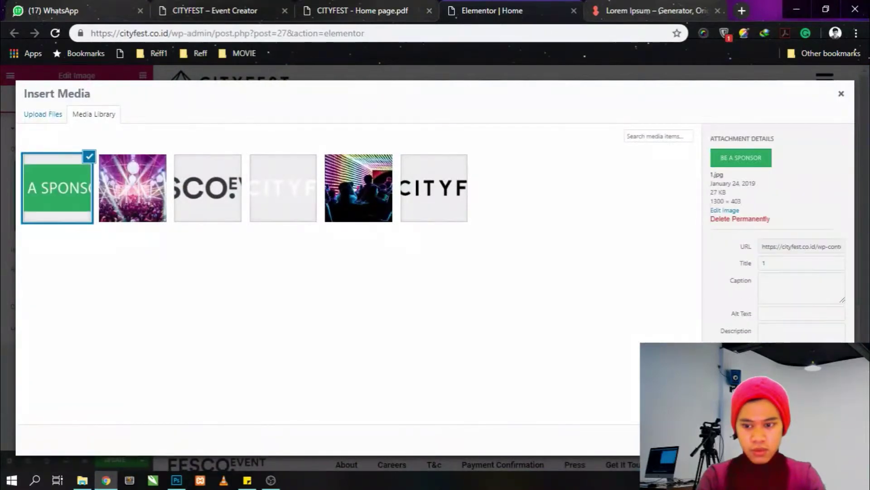
{"action": "left_click", "coordinate": [821, 440]}
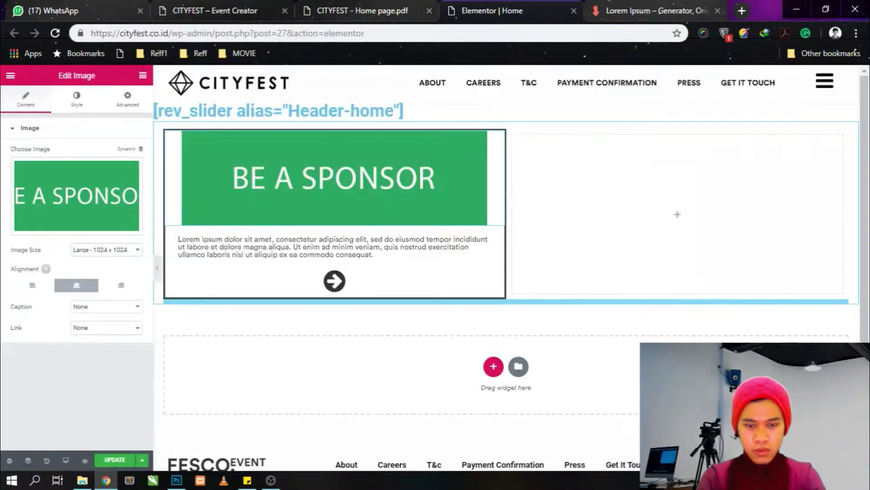
{"action": "left_click", "coordinate": [449, 355]}
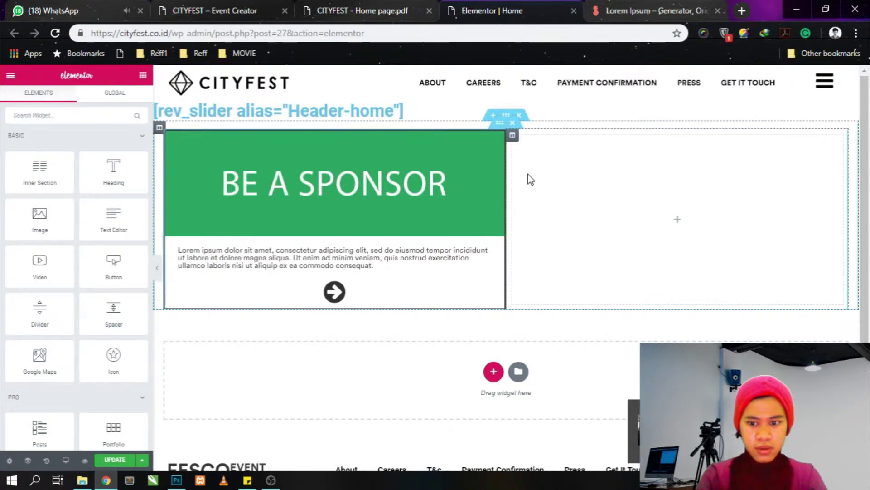
- Delete the empty column beside the sponsor card and duplicate the BE A SPONSOR column in its place
{"action": "right_click", "coordinate": [512, 136]}
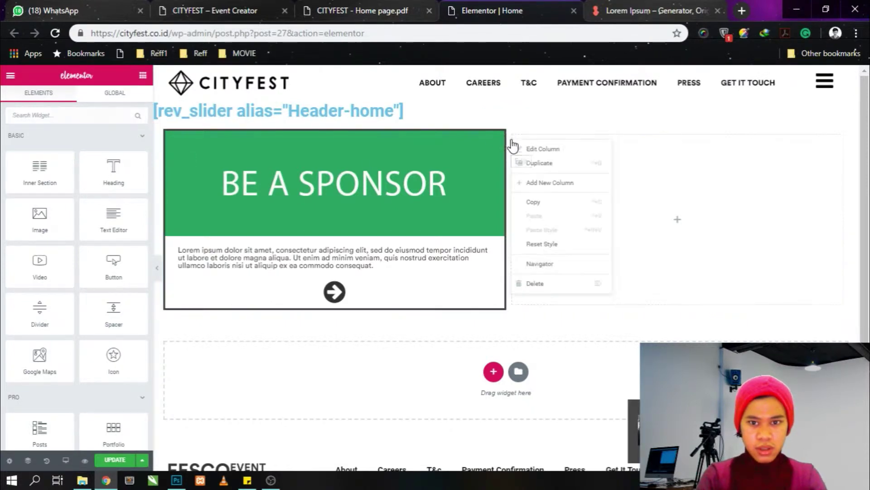
{"action": "left_click", "coordinate": [539, 285]}
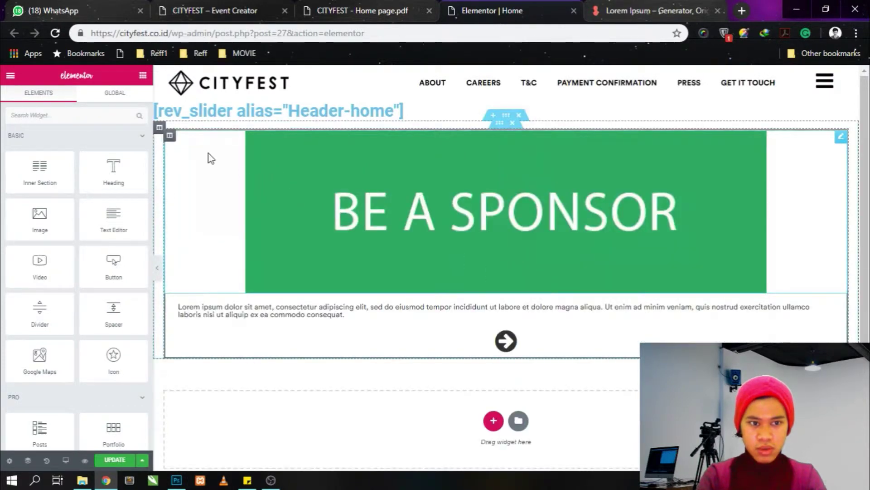
{"action": "right_click", "coordinate": [171, 144]}
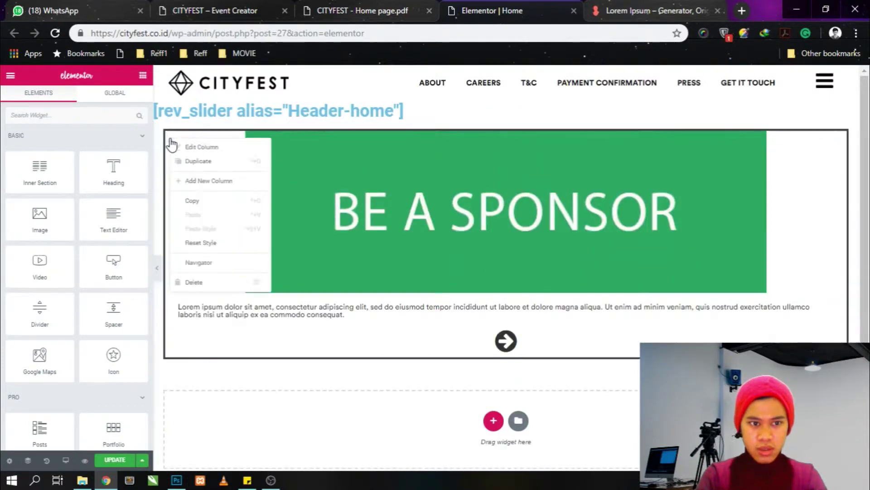
{"action": "left_click", "coordinate": [216, 164]}
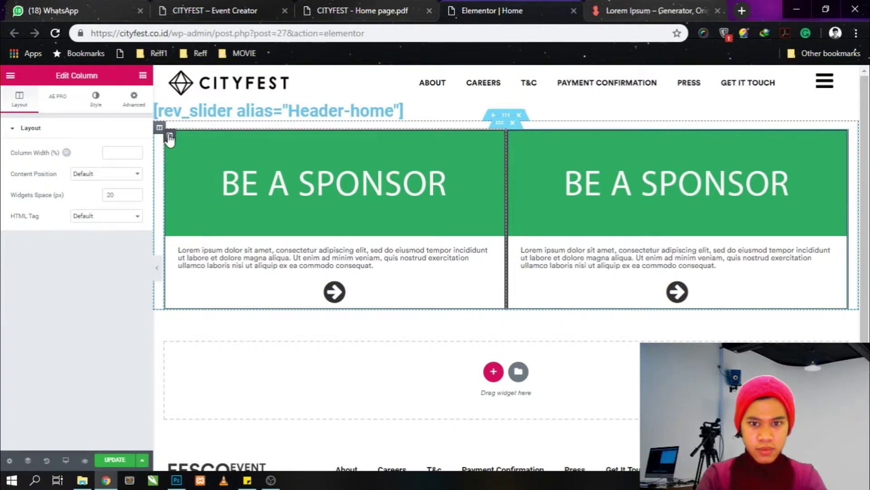
- Set the first card column's right margin to 5 px and increase the duplicate column's left margin to separate the cards
{"action": "left_click", "coordinate": [132, 105]}
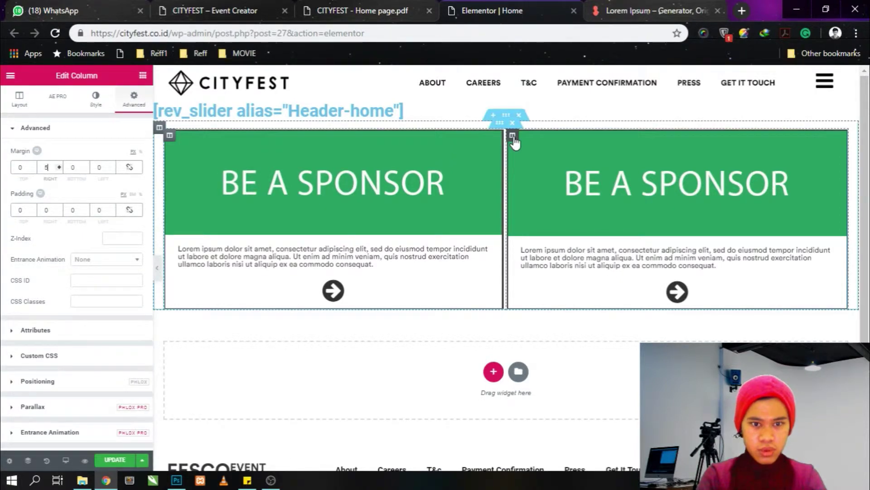
{"action": "left_click", "coordinate": [513, 138]}
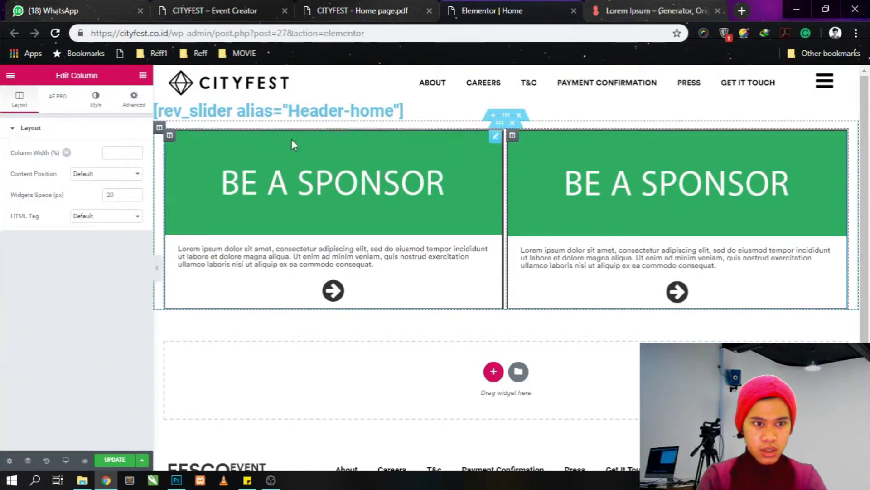
{"action": "left_click", "coordinate": [134, 99]}
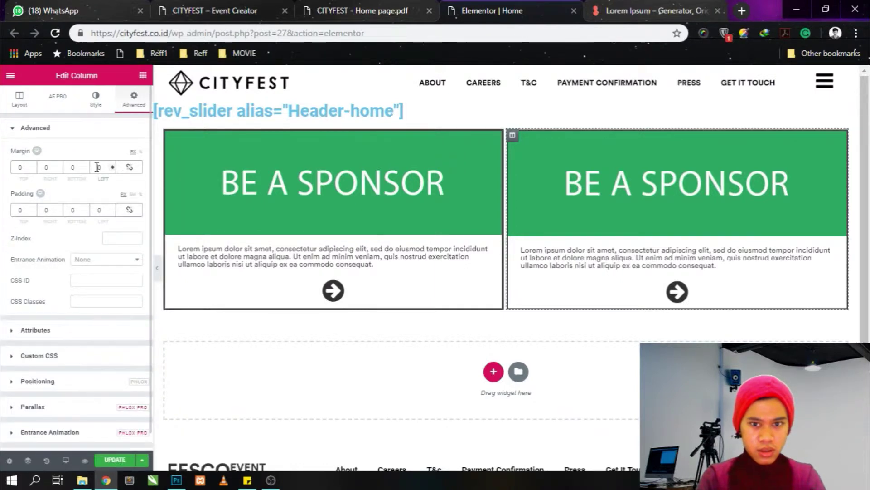
{"action": "key", "text": "Up"}
{"action": "key", "text": "Up"}
{"action": "key", "text": "Up"}
{"action": "key", "text": "Up"}
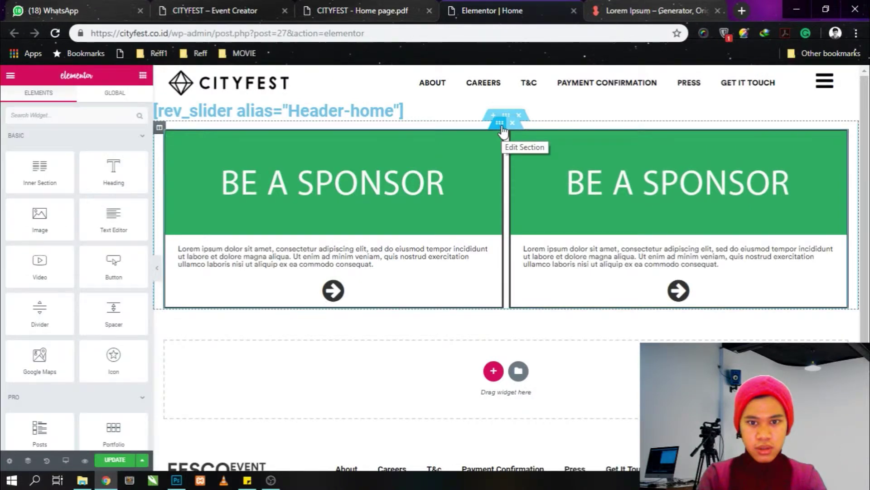
- Duplicate the inner section holding the two BE A SPONSOR cards to create a second card row
{"action": "right_click", "coordinate": [501, 125]}
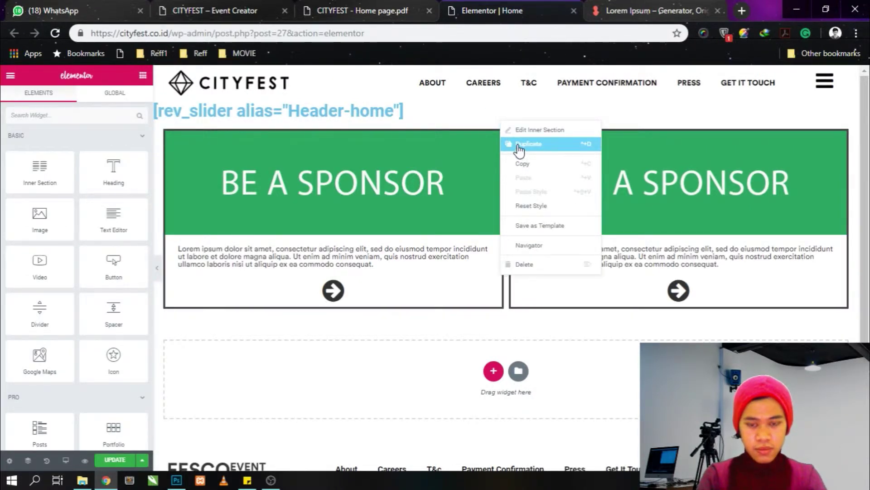
{"action": "left_click", "coordinate": [519, 150]}
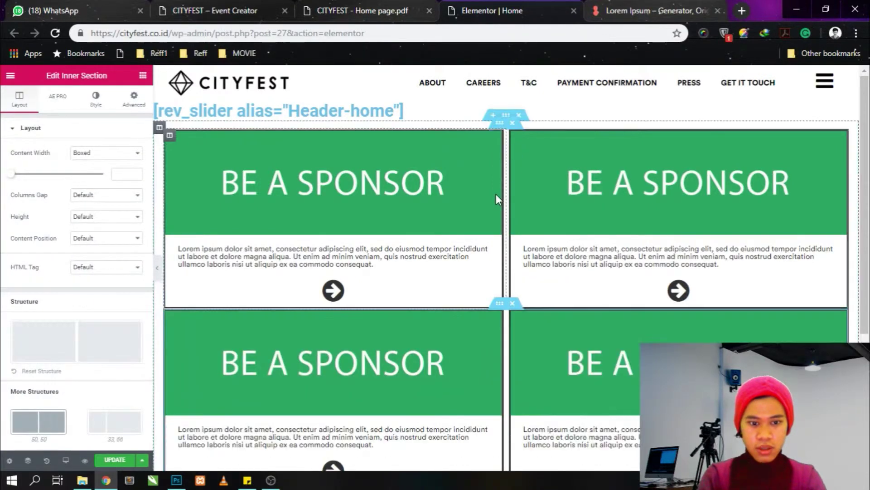
{"action": "scroll", "coordinate": [496, 195], "scroll_direction": "down", "scroll_amount": 2}
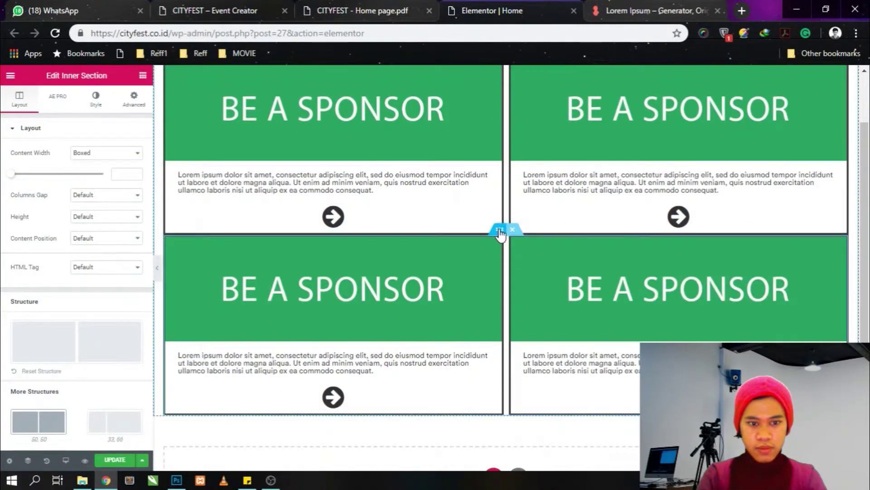
- Unlink the lower card row's margin and padding values, set its padding to 10 px top and 60 px bottom, and update the page
{"action": "left_click", "coordinate": [136, 104]}
{"action": "left_click", "coordinate": [129, 167]}
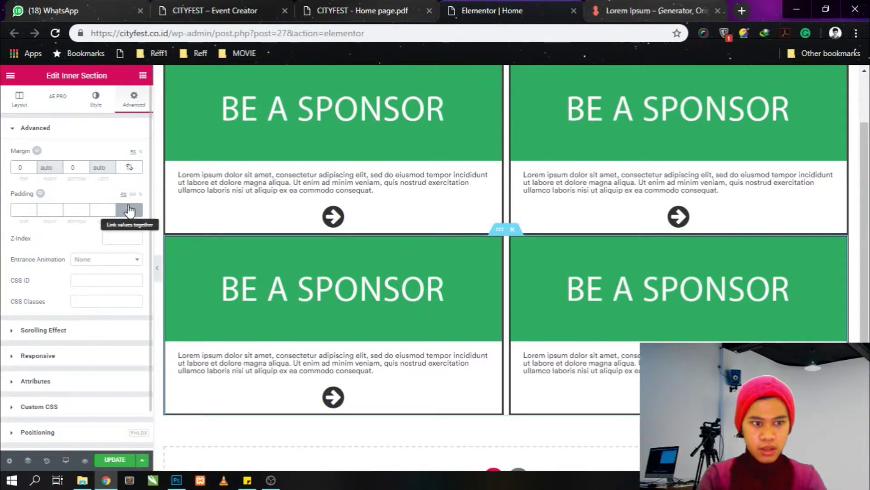
{"action": "left_click", "coordinate": [130, 211]}
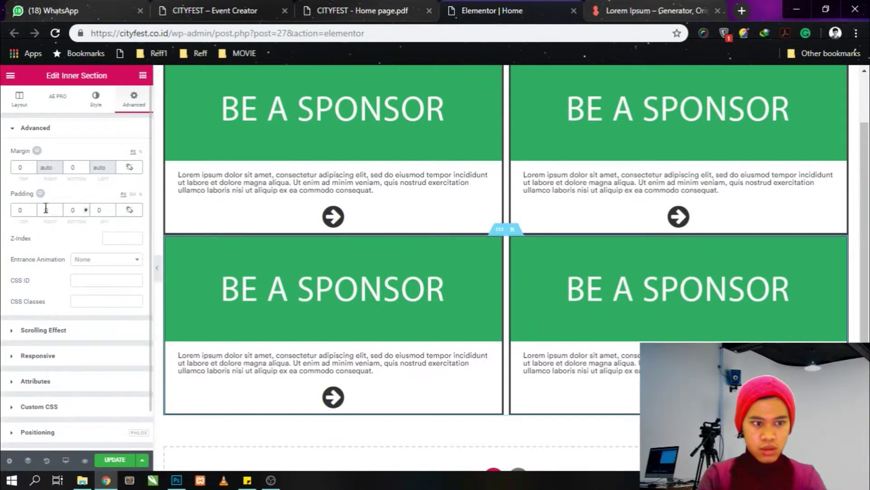
{"action": "left_click", "coordinate": [16, 210]}
{"action": "type", "text": "3"}
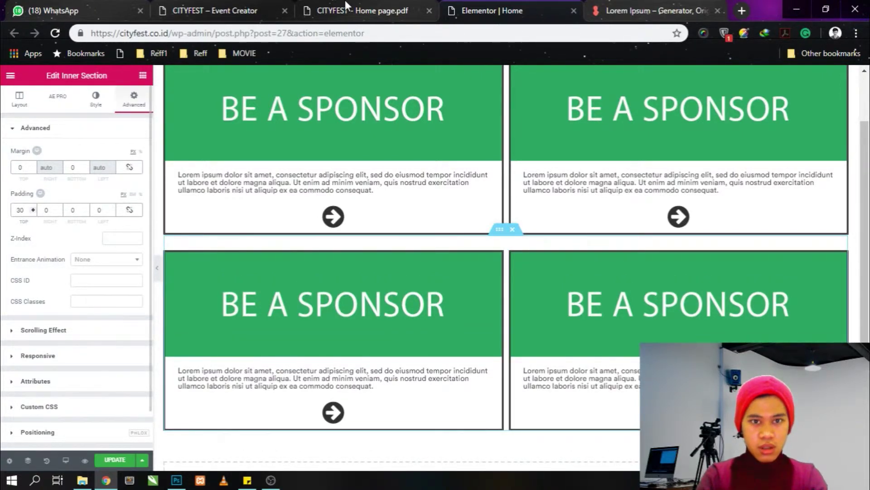
{"action": "left_click", "coordinate": [363, 9]}
{"action": "left_click", "coordinate": [490, 6]}
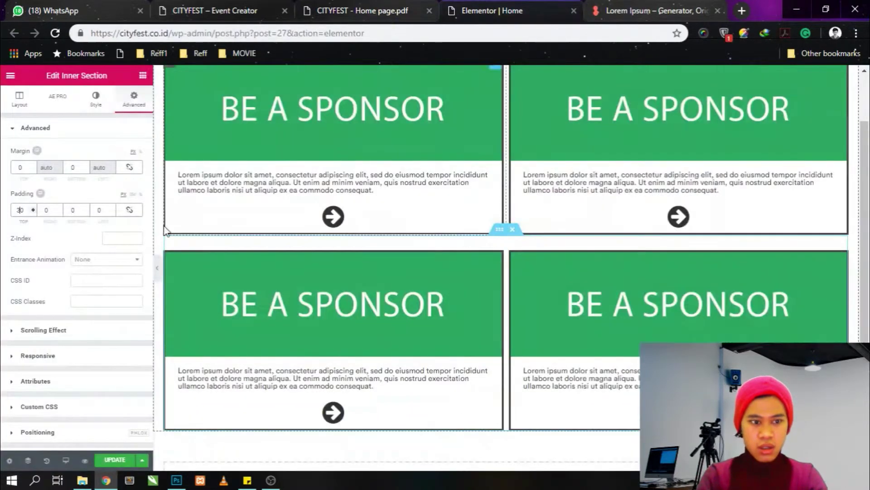
{"action": "key", "text": "BackSpace"}
{"action": "type", "text": "2"}
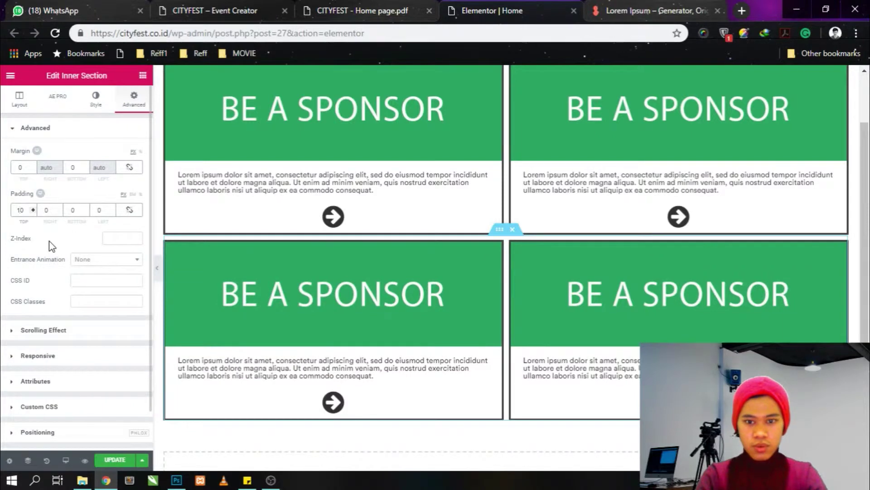
{"action": "scroll", "coordinate": [382, 252], "scroll_direction": "down", "scroll_amount": 3}
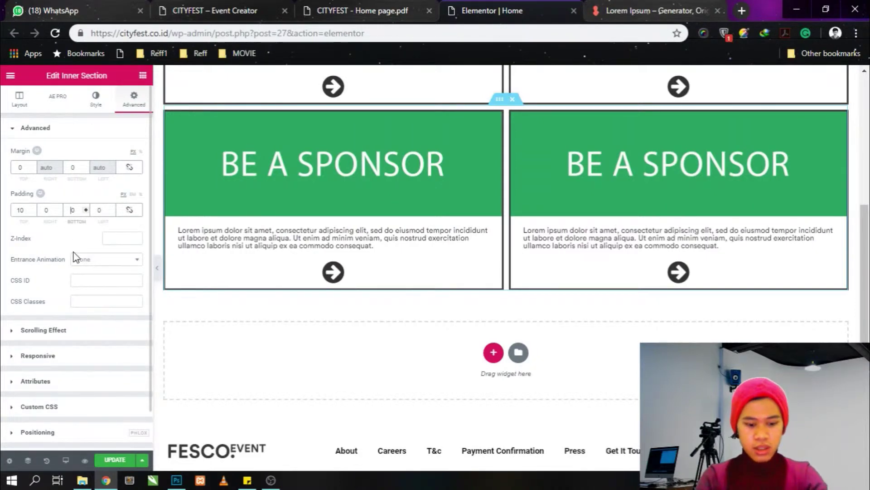
{"action": "type", "text": "6"}
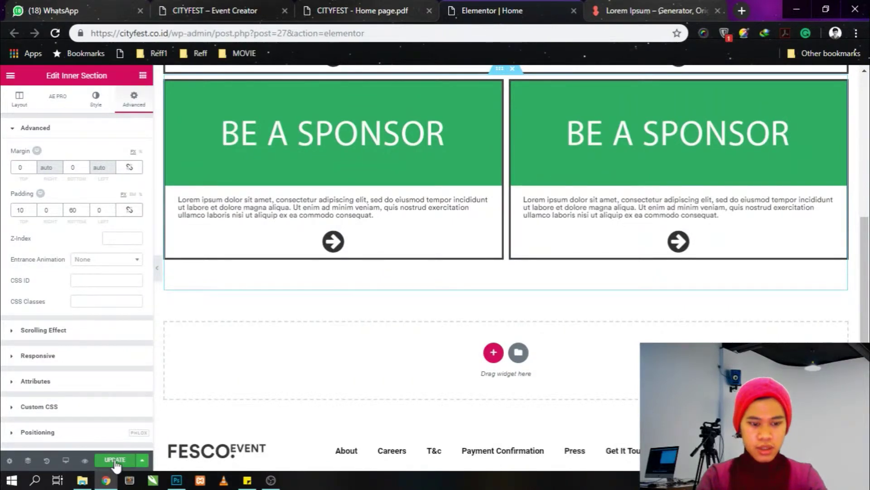
- Reload the live CITYFEST home page and check both card rows' spacing against the PDF wireframe
{"action": "left_click", "coordinate": [248, 6]}
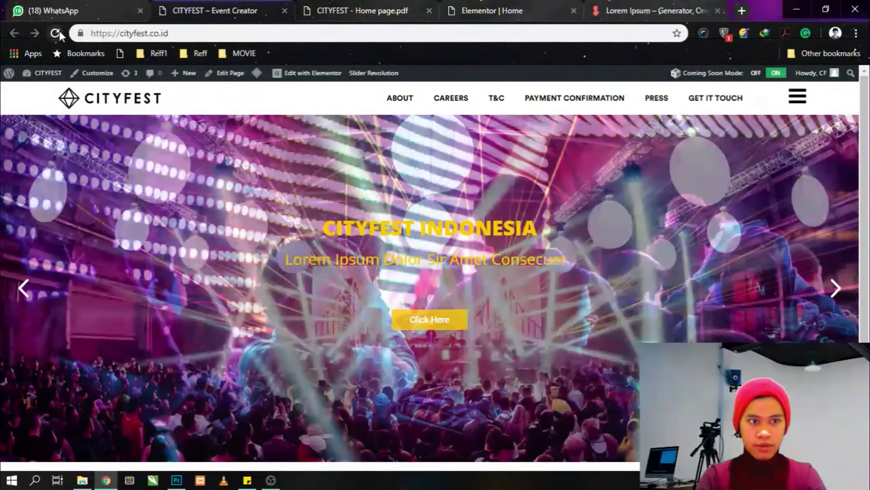
{"action": "left_click", "coordinate": [59, 31]}
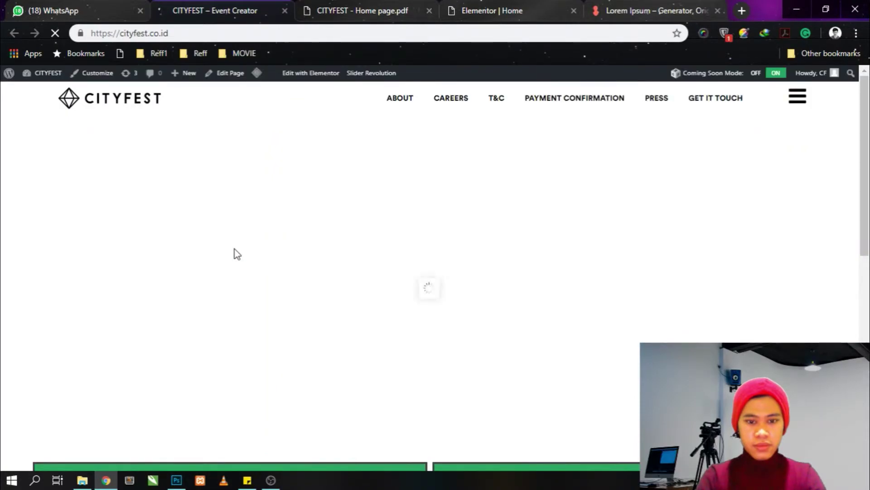
{"action": "scroll", "coordinate": [235, 254], "scroll_direction": "down", "scroll_amount": 10}
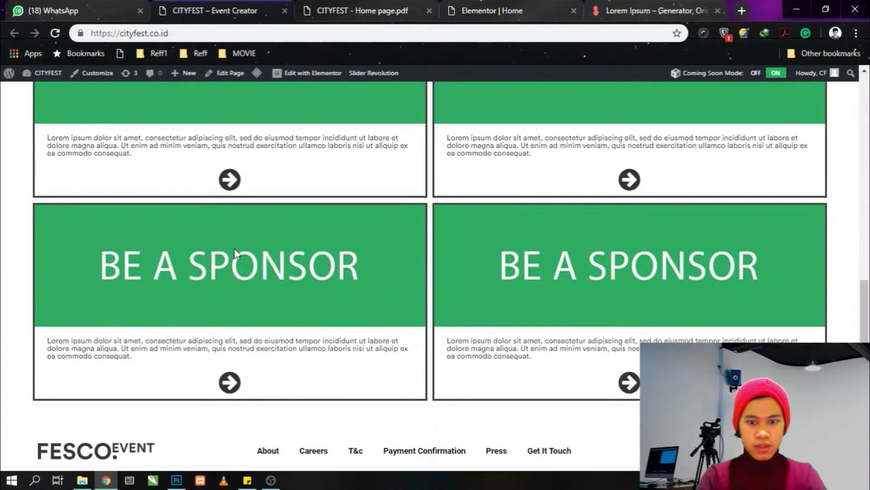
{"action": "scroll", "coordinate": [234, 248], "scroll_direction": "up", "scroll_amount": 5}
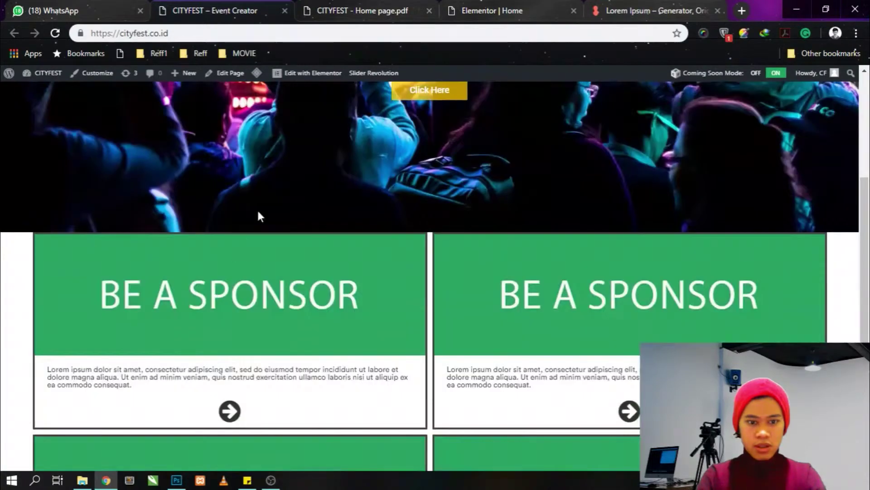
{"action": "left_click", "coordinate": [358, 6]}
- In Elementor, unlink the outer card section's margin and padding values and set its top and bottom padding to 60 px
{"action": "left_click", "coordinate": [477, 8]}
{"action": "scroll", "coordinate": [404, 226], "scroll_direction": "up", "scroll_amount": 5}
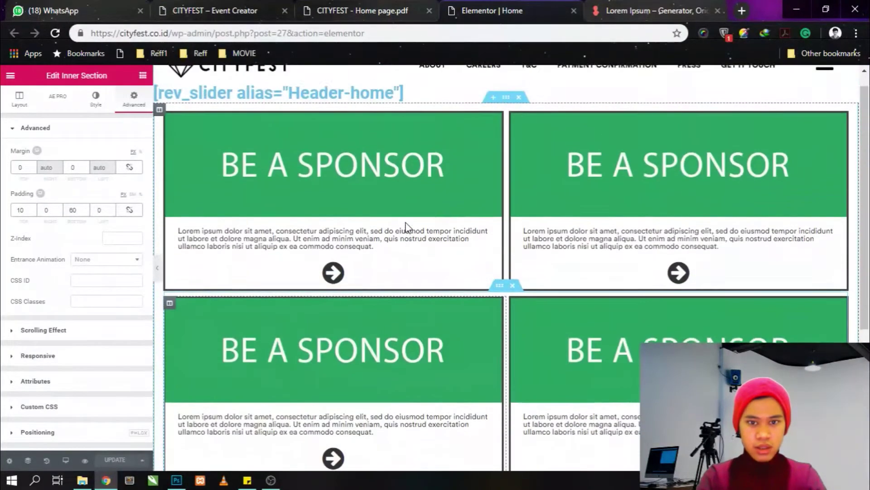
{"action": "scroll", "coordinate": [406, 225], "scroll_direction": "up", "scroll_amount": 1}
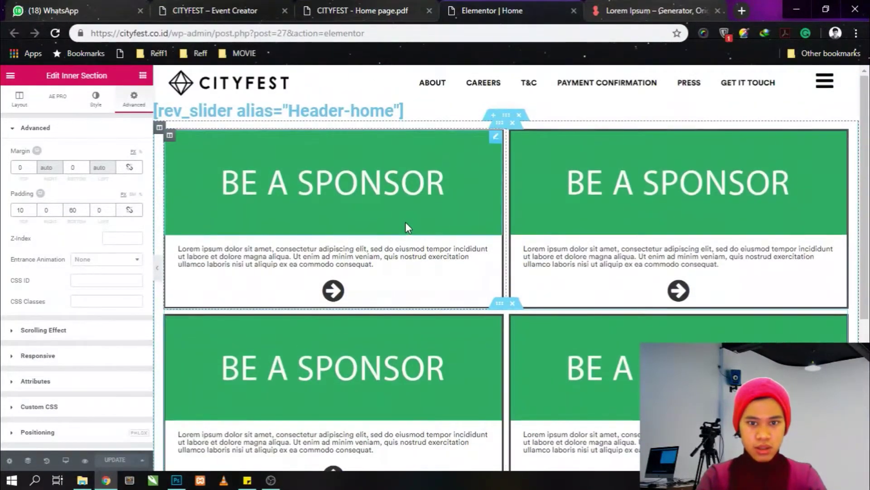
{"action": "left_click", "coordinate": [506, 115]}
{"action": "left_click", "coordinate": [138, 103]}
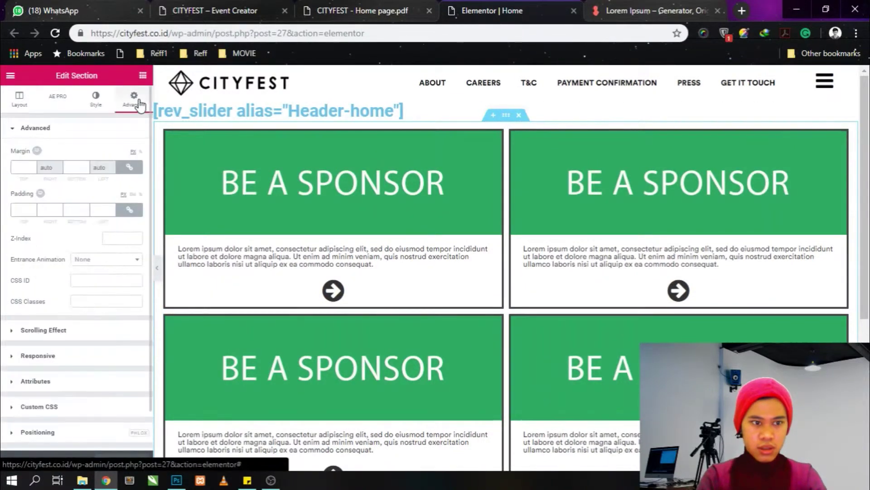
{"action": "left_click", "coordinate": [129, 167]}
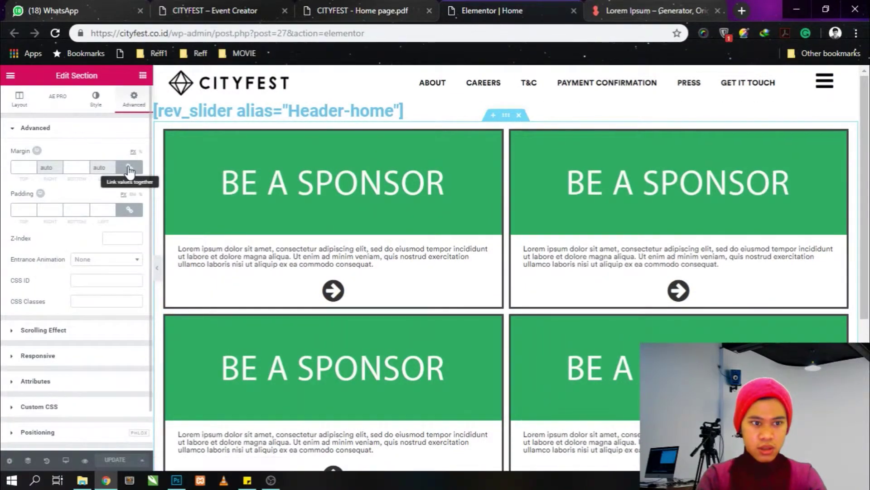
{"action": "left_click", "coordinate": [130, 211]}
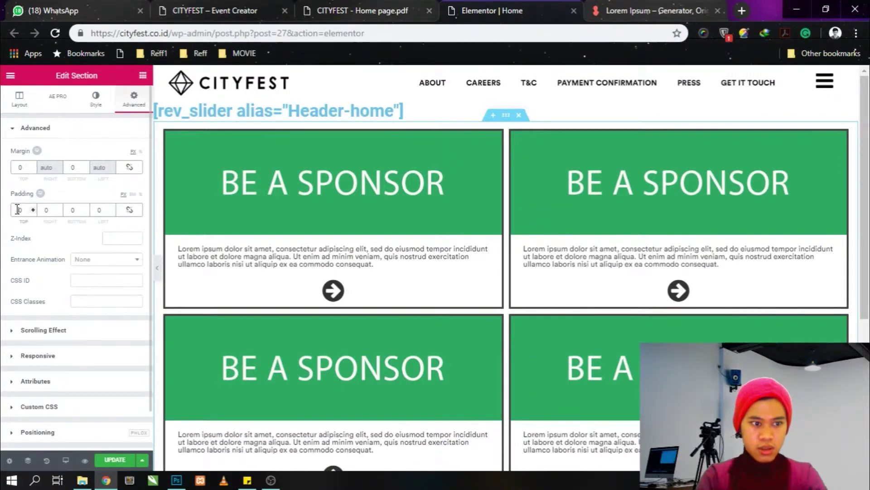
{"action": "type", "text": "6"}
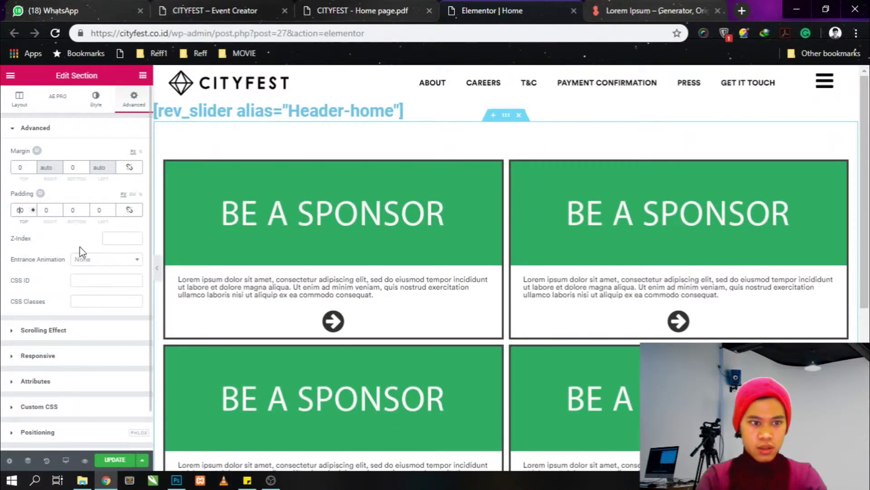
{"action": "left_click", "coordinate": [70, 209]}
{"action": "type", "text": "6"}
- Reset the lower card row's bottom padding to 0 and update the page
{"action": "scroll", "coordinate": [349, 269], "scroll_direction": "down", "scroll_amount": 3}
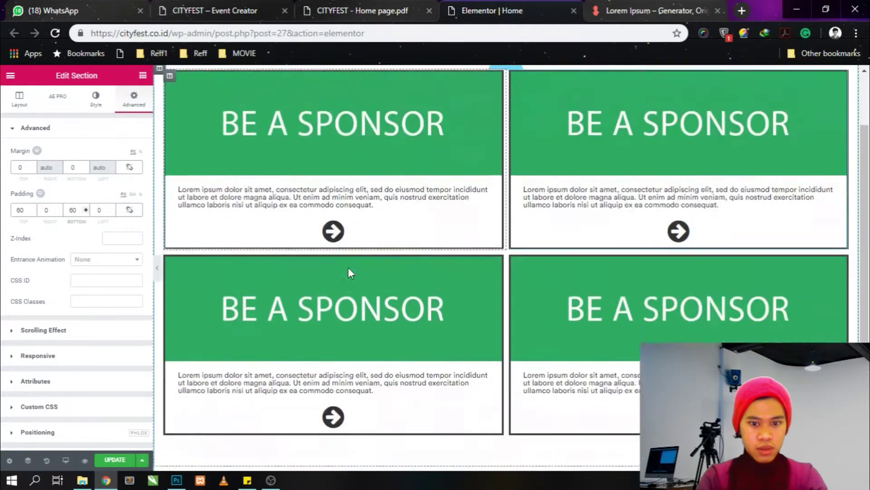
{"action": "left_click", "coordinate": [501, 213]}
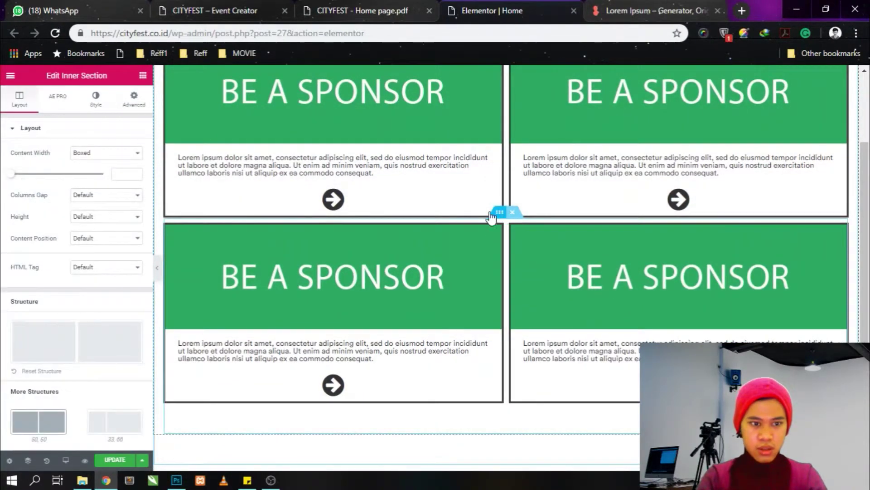
{"action": "left_click", "coordinate": [134, 98]}
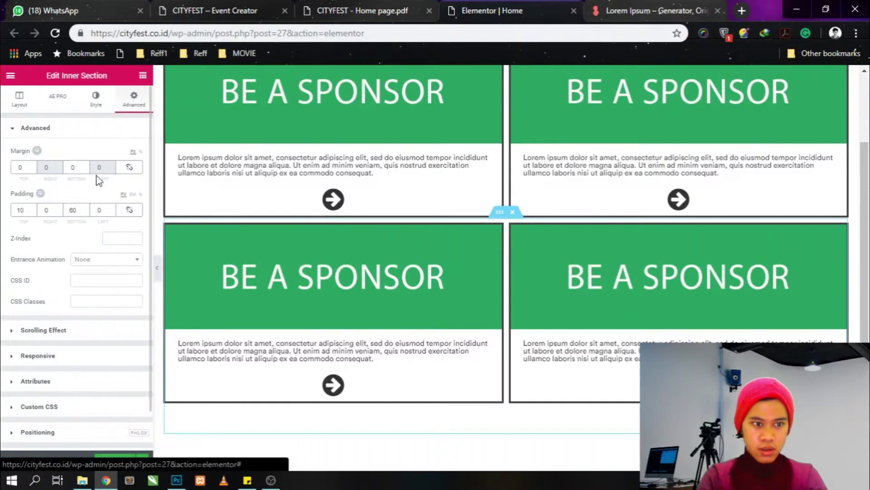
{"action": "key", "text": "BackSpace"}
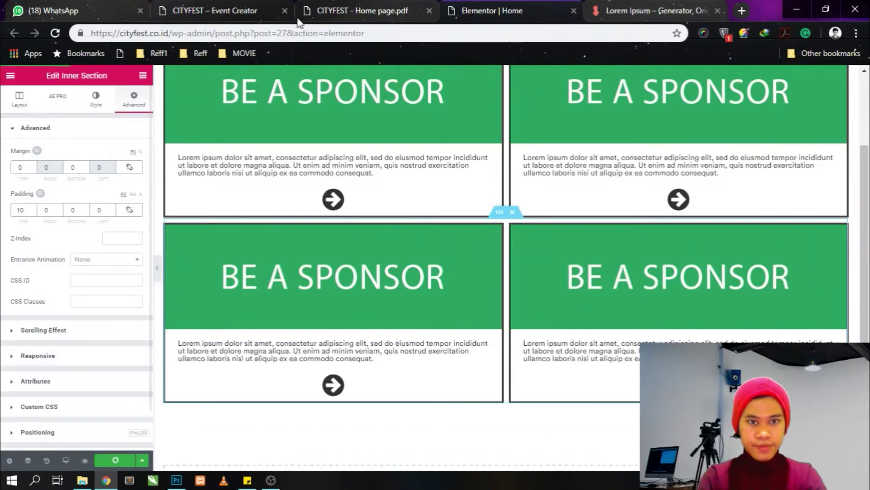
- Reload the live home page and compare the spacing above and below the cards with the PDF wireframe
{"action": "left_click", "coordinate": [210, 7]}
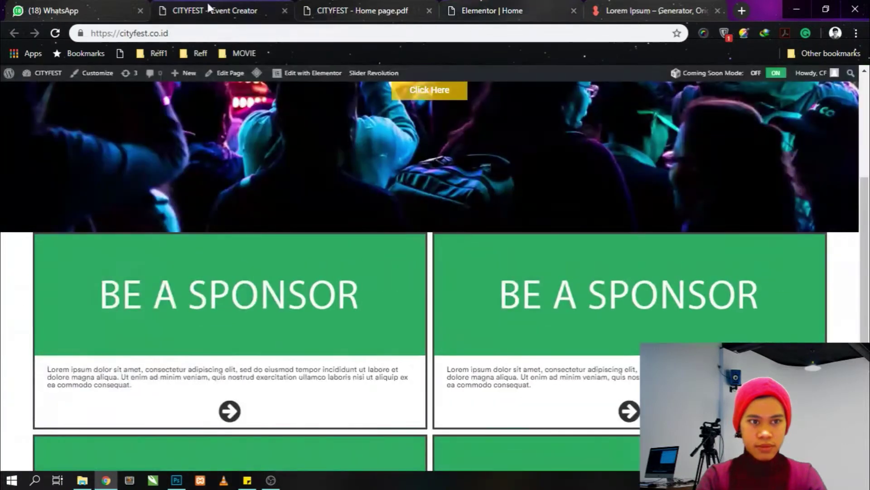
{"action": "left_click", "coordinate": [55, 34]}
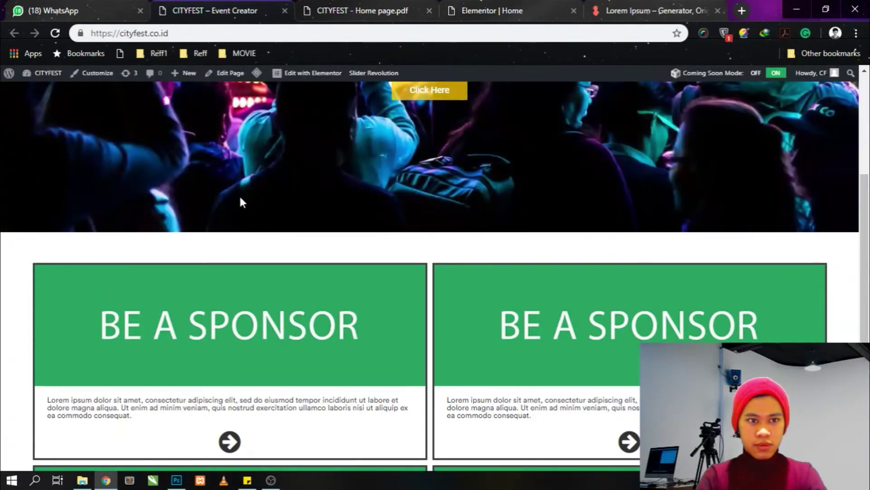
{"action": "scroll", "coordinate": [200, 197], "scroll_direction": "down", "scroll_amount": 5}
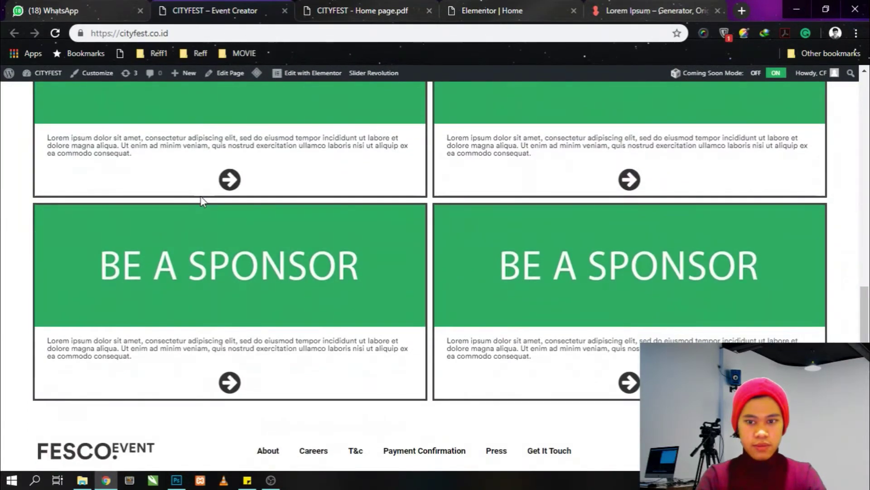
{"action": "scroll", "coordinate": [201, 200], "scroll_direction": "up", "scroll_amount": 5}
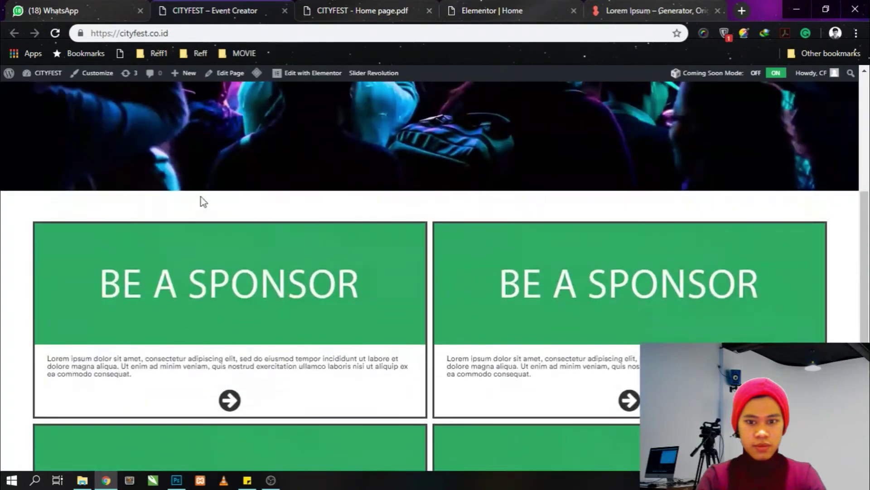
{"action": "scroll", "coordinate": [202, 200], "scroll_direction": "up", "scroll_amount": 1}
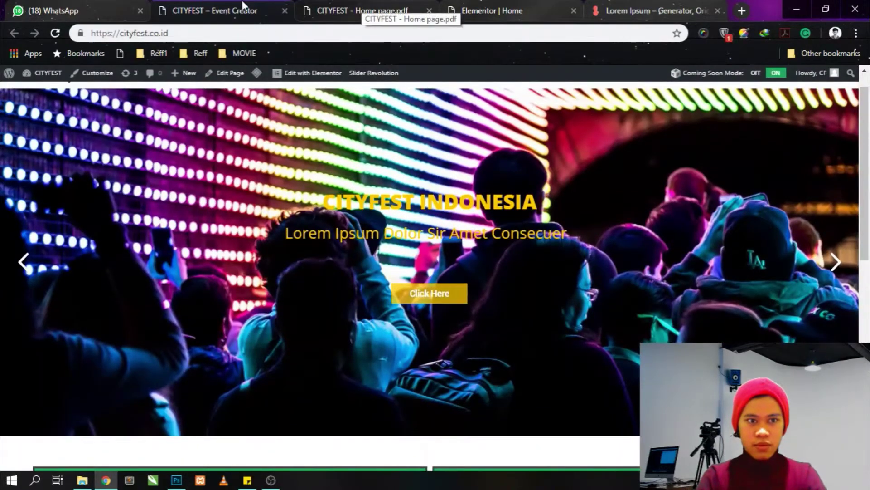
{"action": "left_click", "coordinate": [363, 5]}
- From the image widget of the second card in the upper row, upload images 2, 3 and 4 from the cityfesthomepage folder to the media library
{"action": "left_click", "coordinate": [485, 10]}
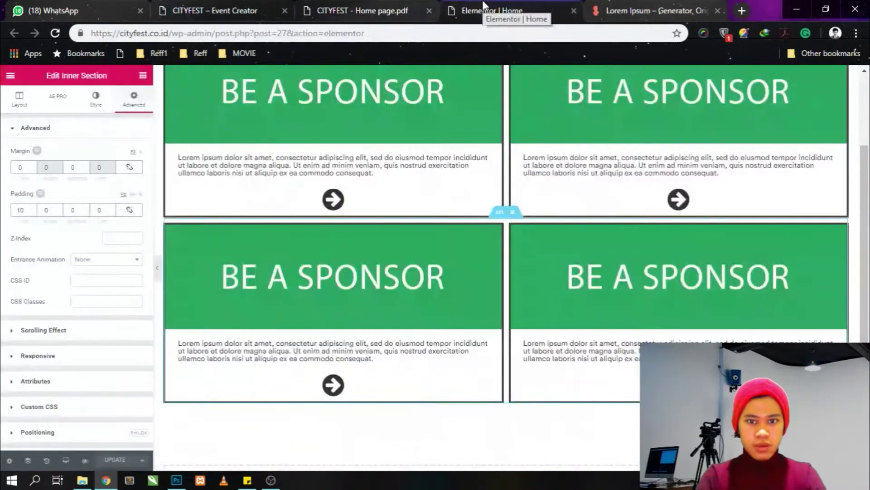
{"action": "scroll", "coordinate": [418, 252], "scroll_direction": "up", "scroll_amount": 3}
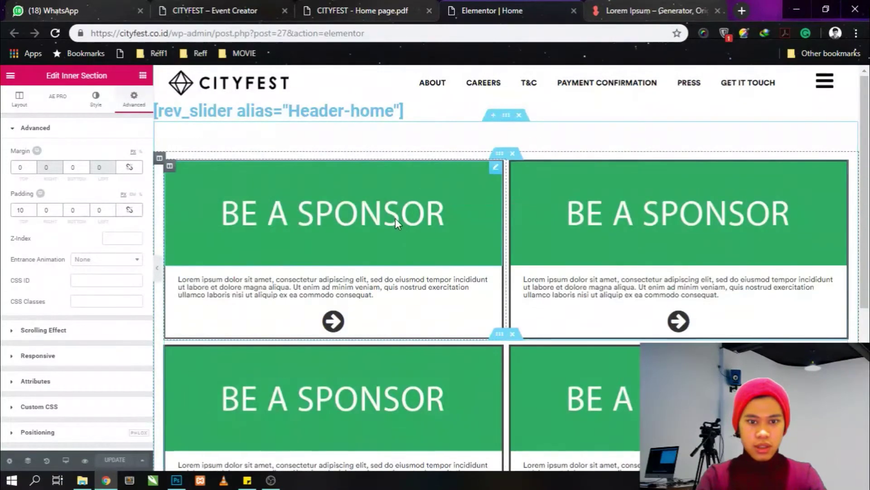
{"action": "left_click", "coordinate": [597, 210]}
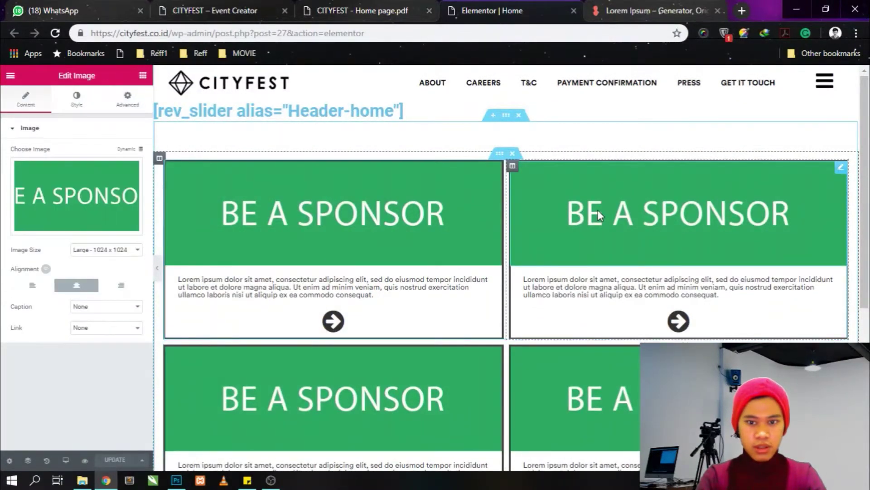
{"action": "left_click", "coordinate": [90, 204]}
{"action": "key", "text": "alt+Tab"}
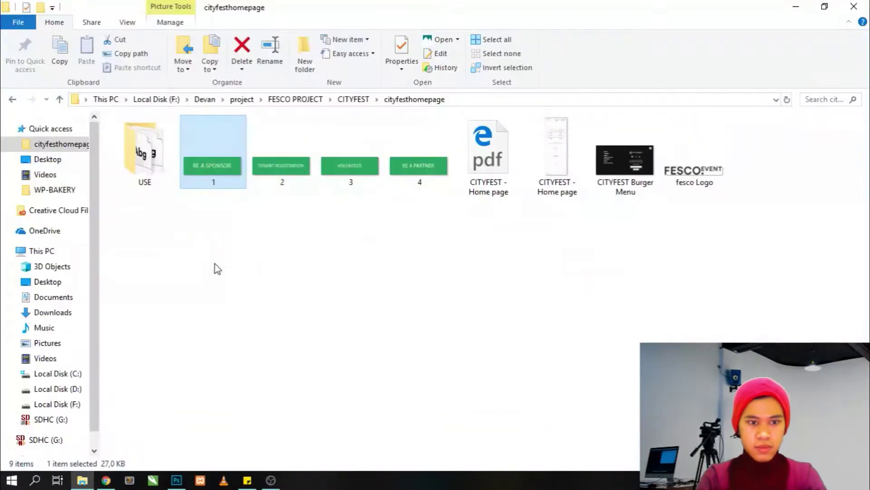
{"action": "left_click", "coordinate": [286, 179]}
{"action": "left_click", "coordinate": [410, 174], "text": "shift"}
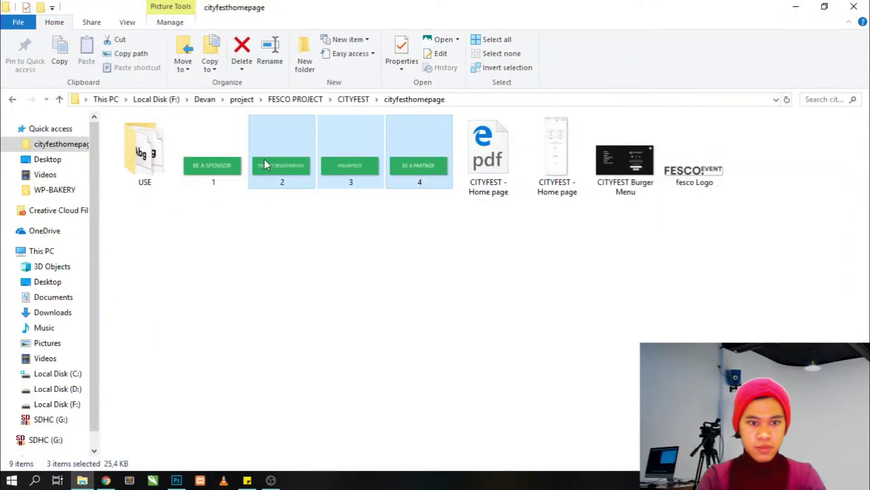
{"action": "key", "text": "alt+Tab"}
{"action": "left_click_drag", "start_coordinate": [275, 174], "coordinate": [268, 238]}
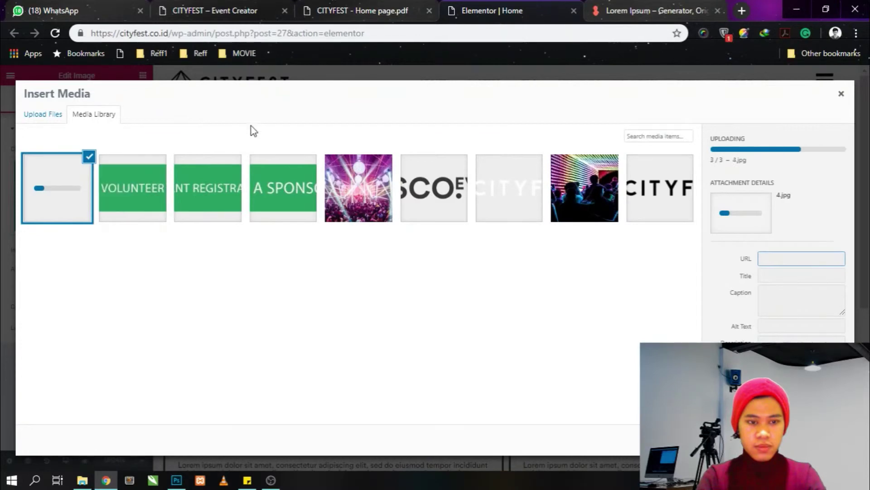
- Insert the uploaded Tenant Registration banner, 2.jpg, into the second card of the upper row
{"action": "left_click", "coordinate": [219, 184]}
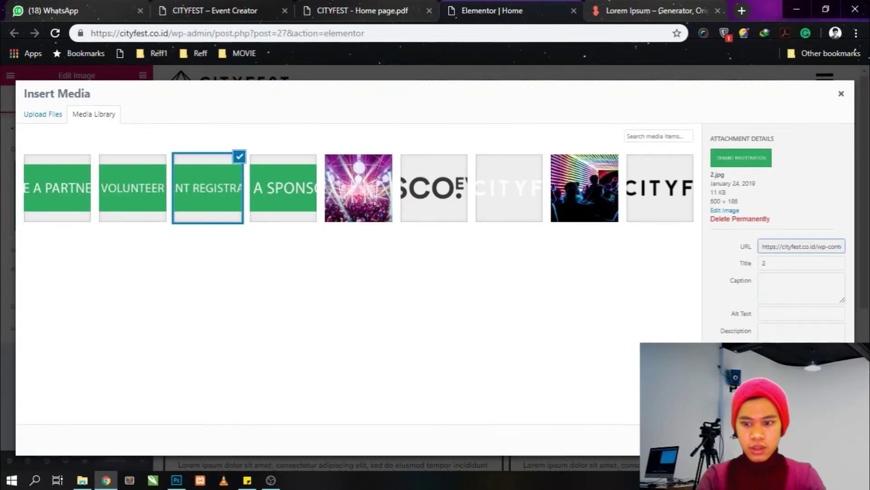
{"action": "left_click", "coordinate": [821, 440]}
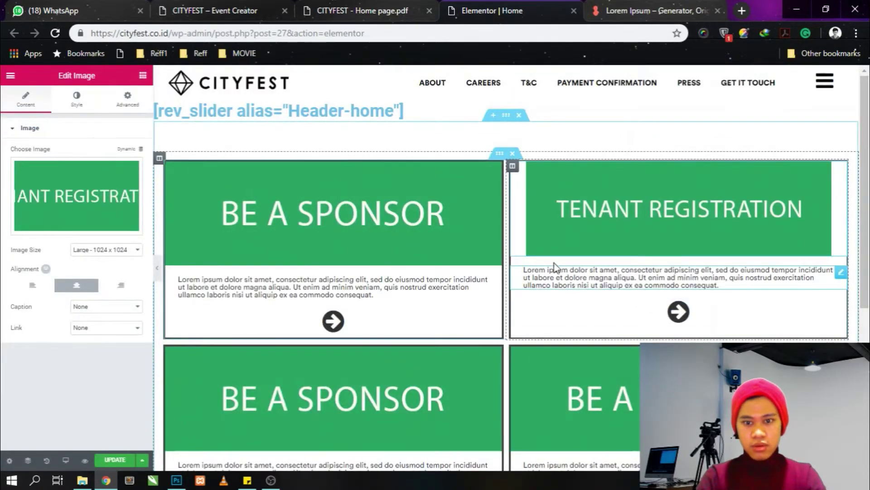
- Permanently delete the 600 × 186 banner images 2.jpg, 3.jpg and 4.jpg from the media library
{"action": "left_click", "coordinate": [113, 207]}
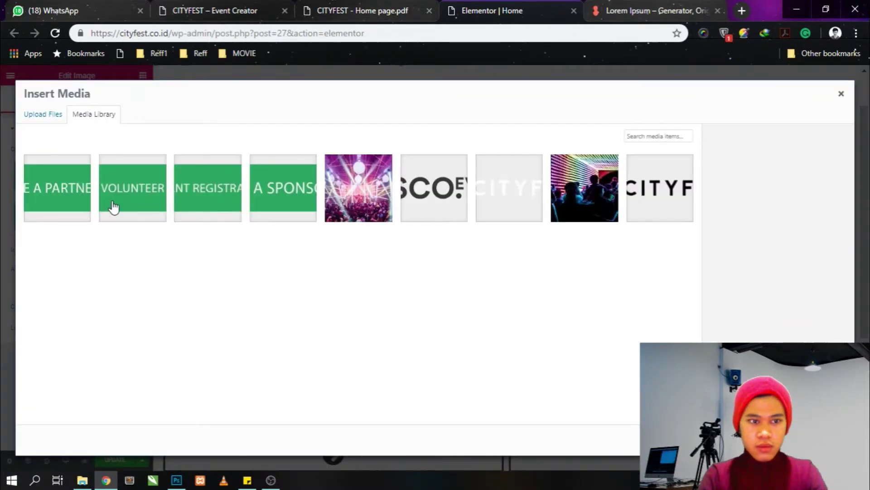
{"action": "left_click", "coordinate": [69, 194]}
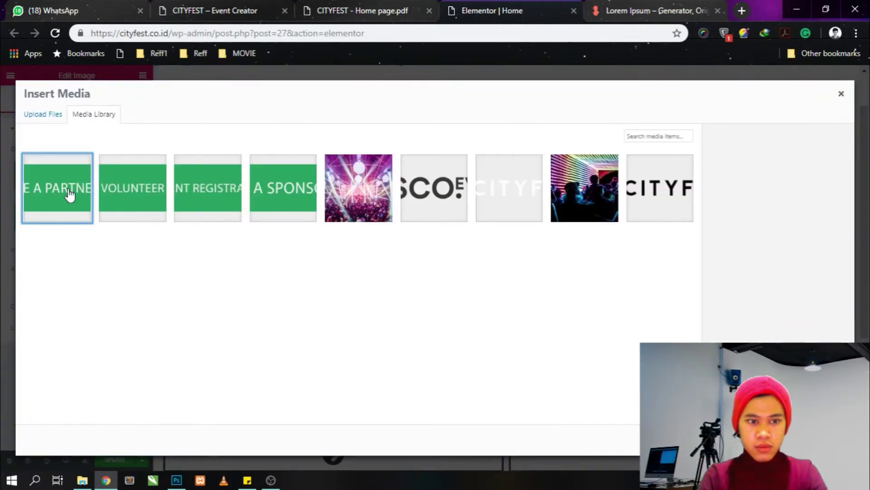
{"action": "left_click", "coordinate": [202, 198]}
{"action": "left_click", "coordinate": [162, 199]}
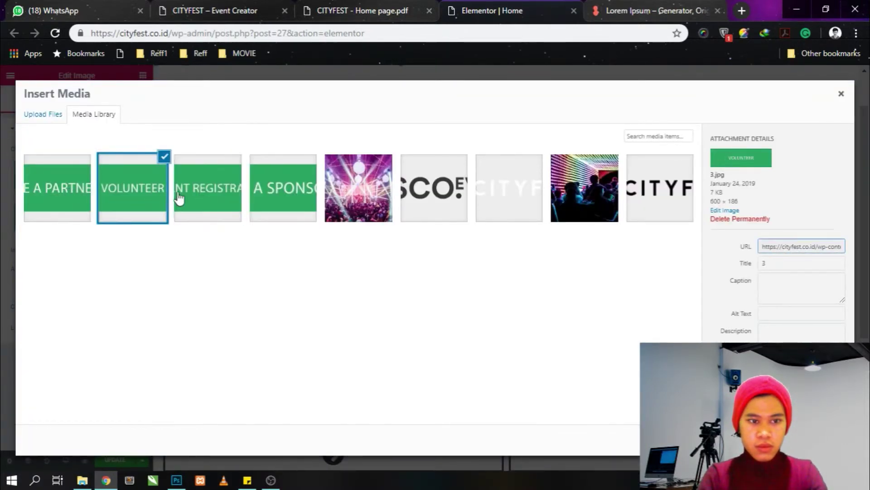
{"action": "left_click", "coordinate": [230, 201]}
{"action": "left_click", "coordinate": [741, 219]}
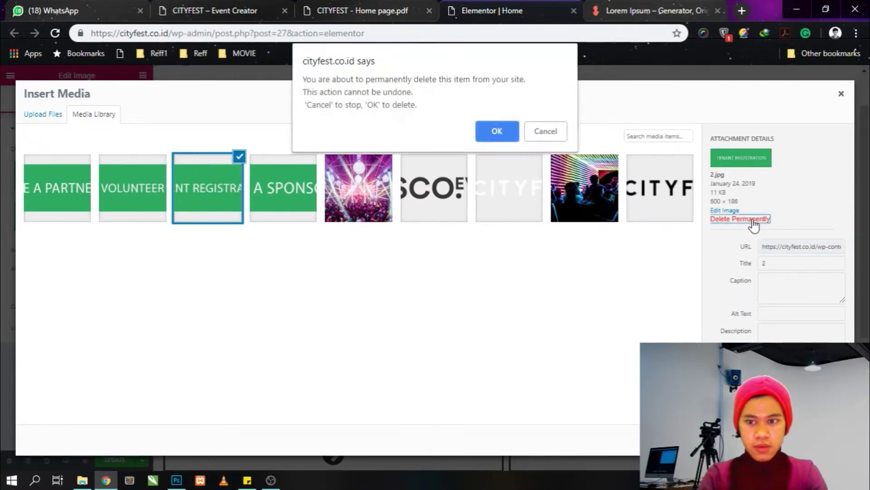
{"action": "key", "text": "Return"}
{"action": "left_click", "coordinate": [128, 195]}
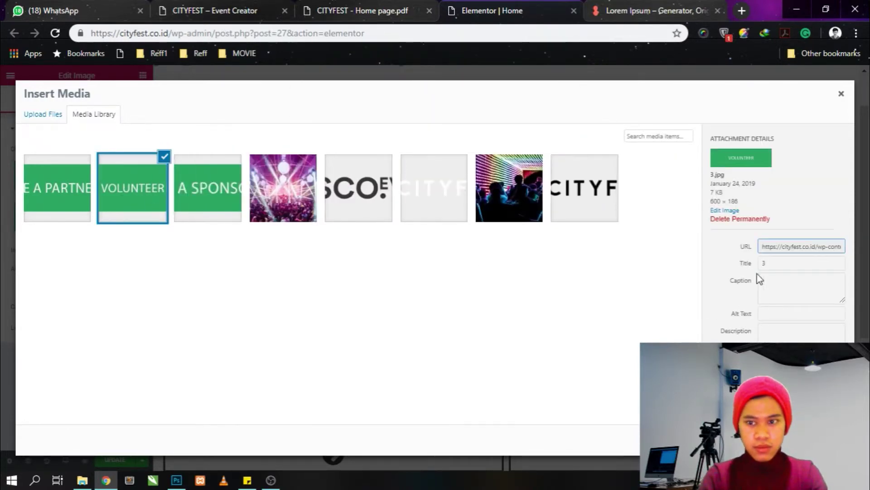
{"action": "left_click", "coordinate": [754, 221]}
{"action": "key", "text": "Return"}
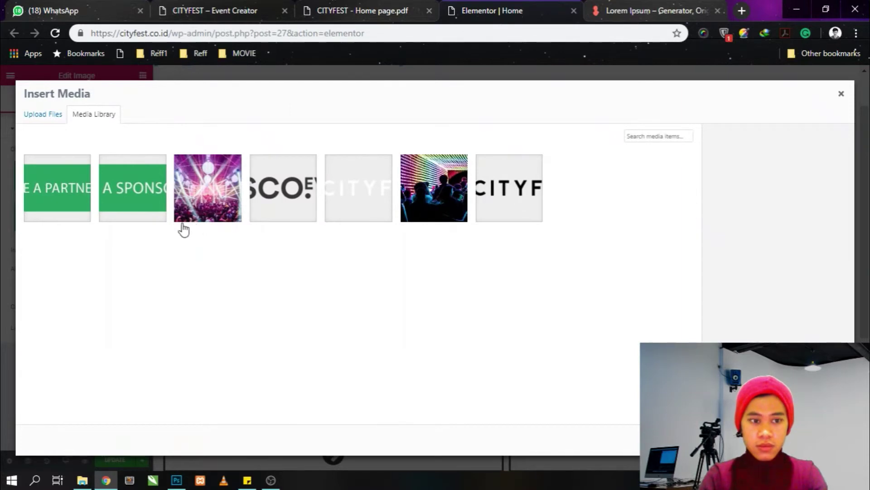
{"action": "left_click", "coordinate": [85, 198]}
{"action": "left_click", "coordinate": [744, 222]}
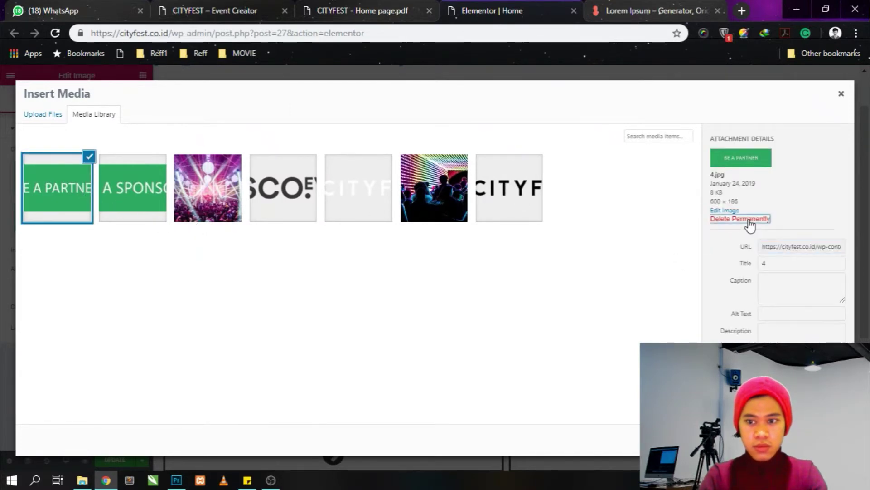
{"action": "key", "text": "Return"}
- Upload images 2, 3 and 4 again from the cityfesthomepage folder and insert 2.jpg into the upper row's second card
{"action": "key", "text": "alt+Tab"}
{"action": "key", "text": "alt+Tab"}
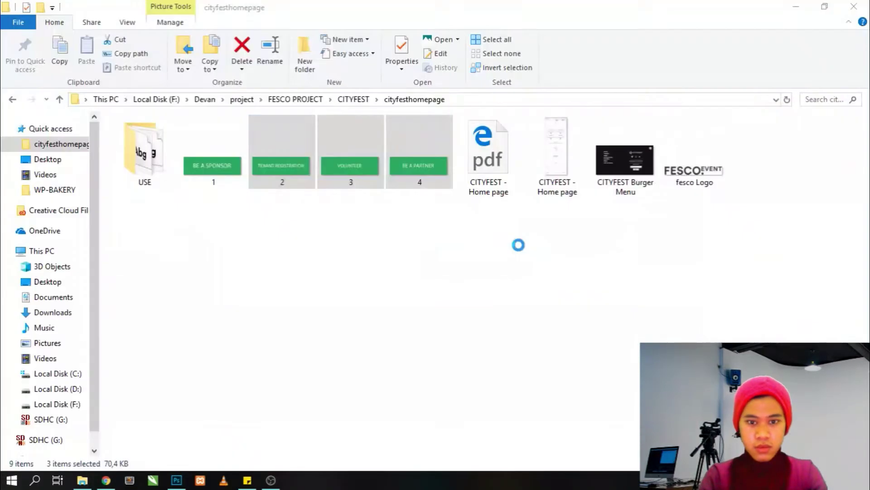
{"action": "left_click", "coordinate": [317, 194]}
{"action": "left_click", "coordinate": [314, 187]}
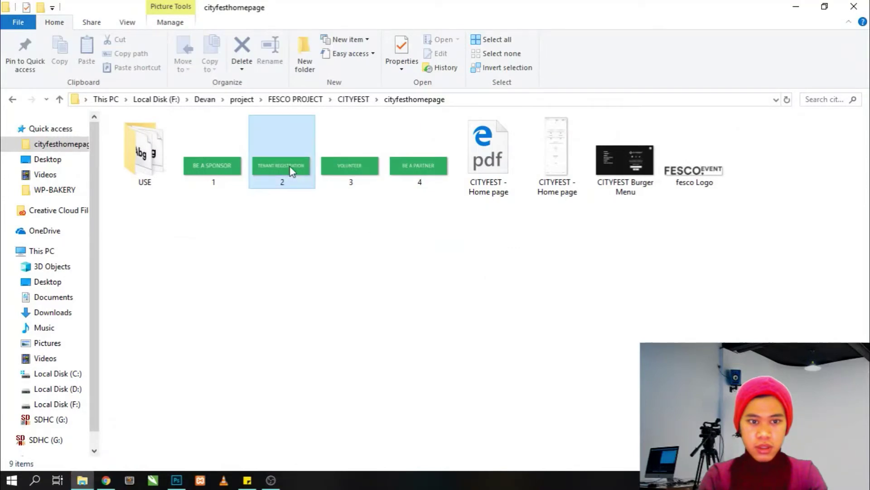
{"action": "left_click", "coordinate": [411, 176], "text": "shift"}
{"action": "left_click_drag", "start_coordinate": [301, 170], "coordinate": [344, 246]}
{"action": "key", "text": "alt+Tab"}
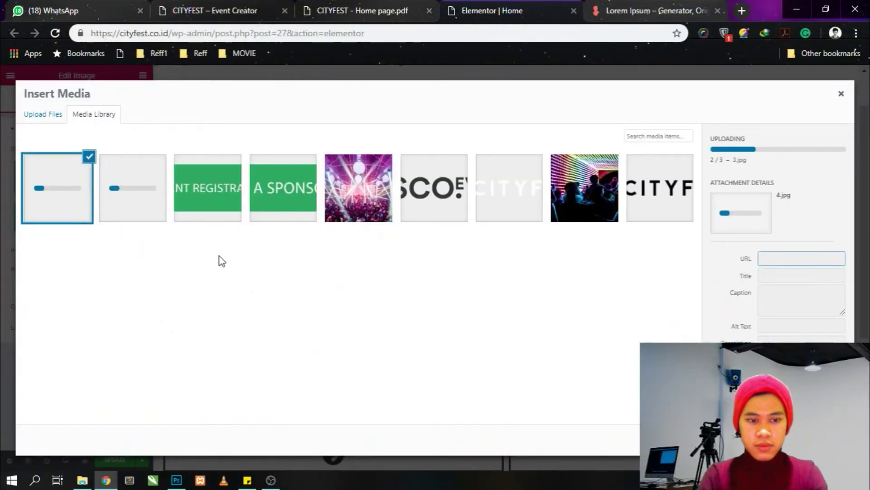
{"action": "left_click", "coordinate": [230, 189]}
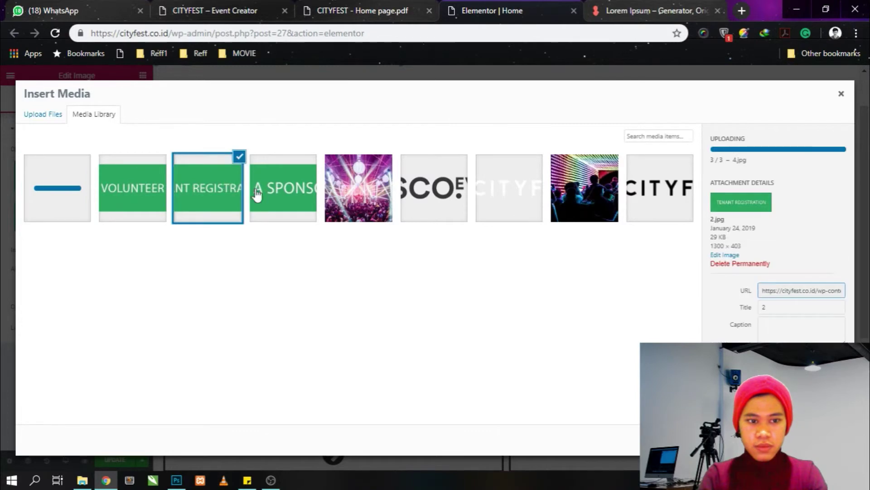
{"action": "left_click", "coordinate": [820, 440]}
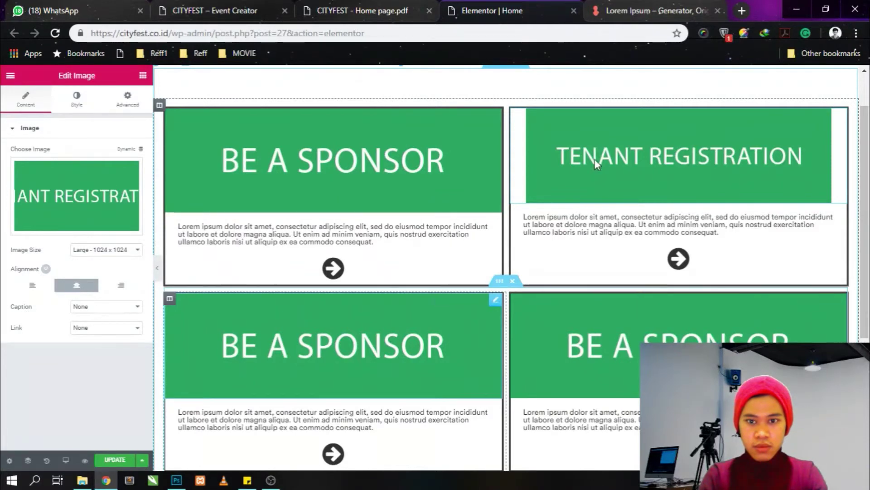
- Replace the image of the first card in the lower row with the Volunteer banner, 3.jpg, checking the card order against the PDF wireframe
{"action": "left_click", "coordinate": [287, 347]}
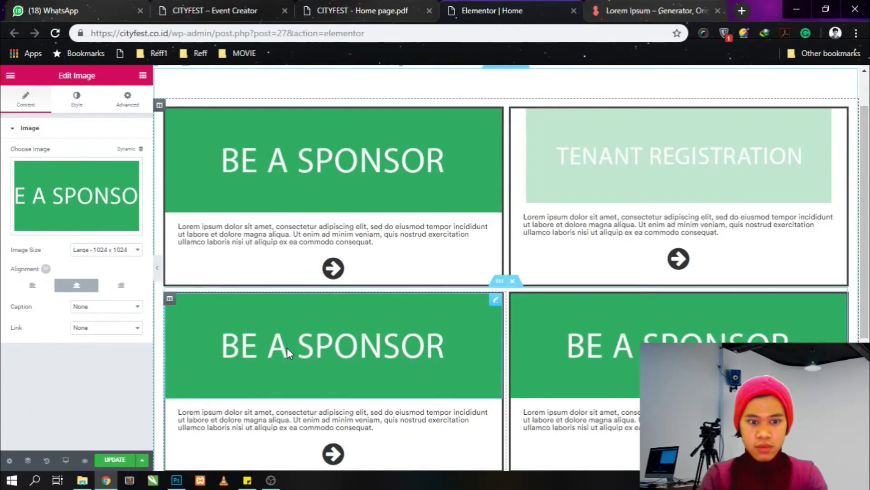
{"action": "left_click", "coordinate": [97, 199]}
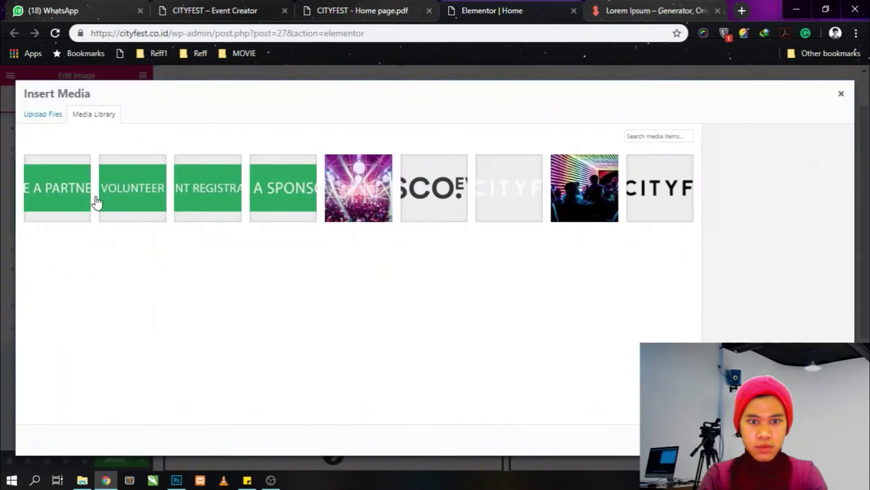
{"action": "left_click", "coordinate": [130, 192]}
{"action": "left_click", "coordinate": [345, 5]}
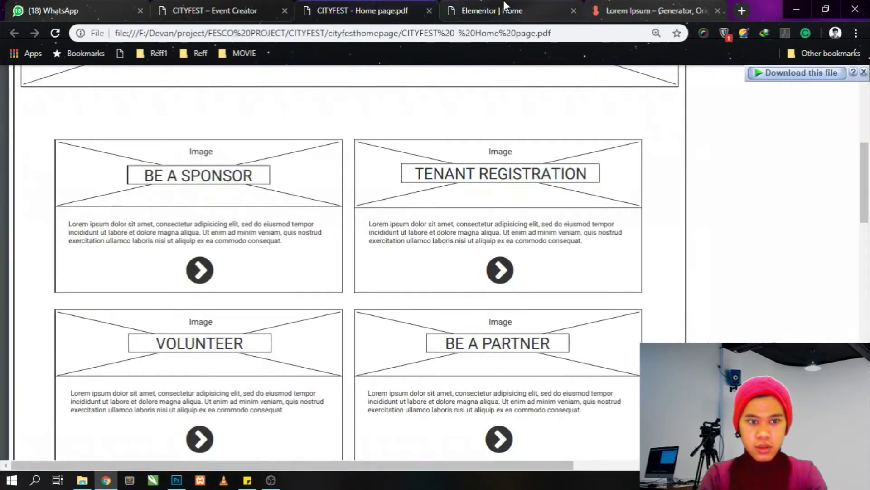
{"action": "left_click", "coordinate": [502, 2]}
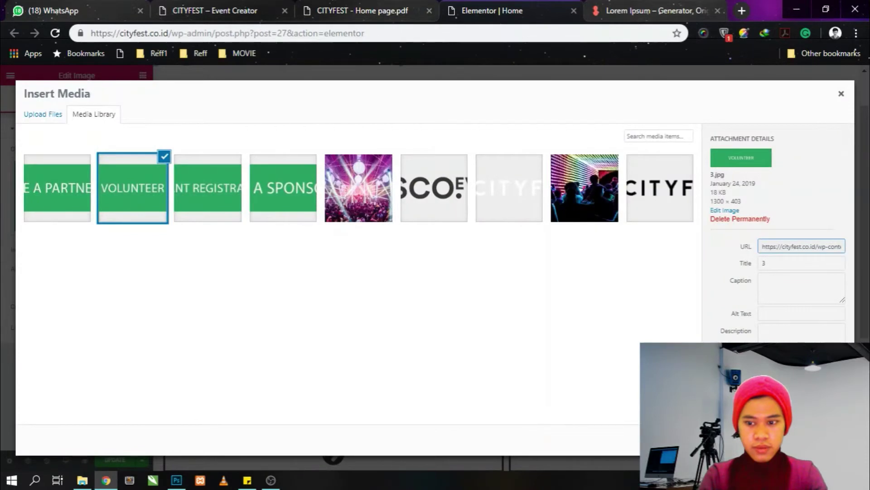
{"action": "left_click", "coordinate": [822, 440]}
- Replace the image of the second card in the lower row with the Be a Partner banner, 4.jpg, and update the page
{"action": "scroll", "coordinate": [532, 318], "scroll_direction": "down", "scroll_amount": 2}
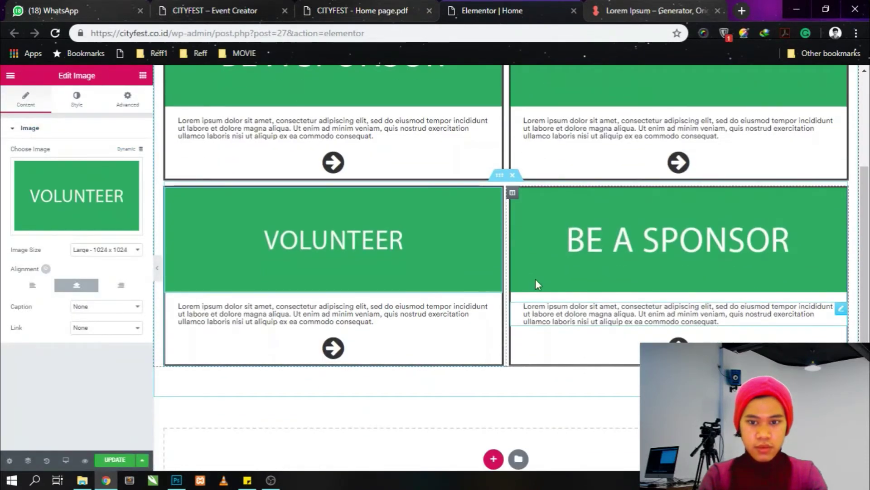
{"action": "left_click", "coordinate": [554, 227]}
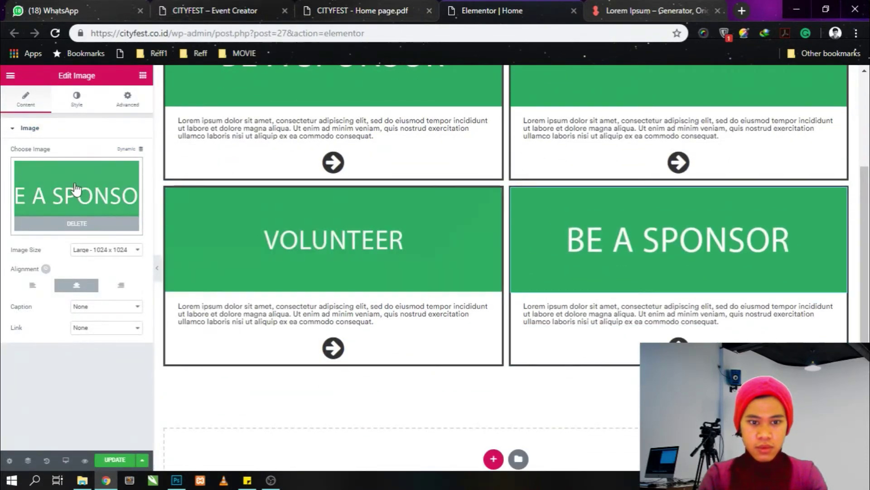
{"action": "left_click", "coordinate": [76, 190]}
{"action": "left_click", "coordinate": [66, 192]}
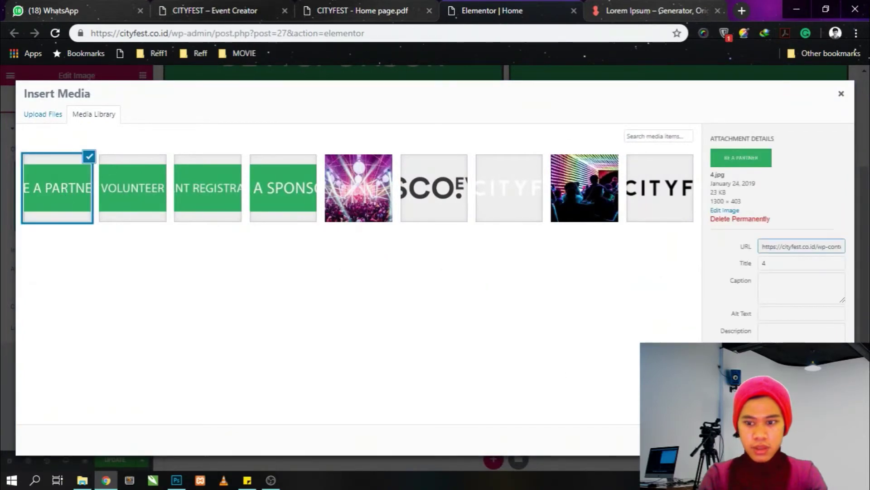
{"action": "left_click", "coordinate": [822, 439]}
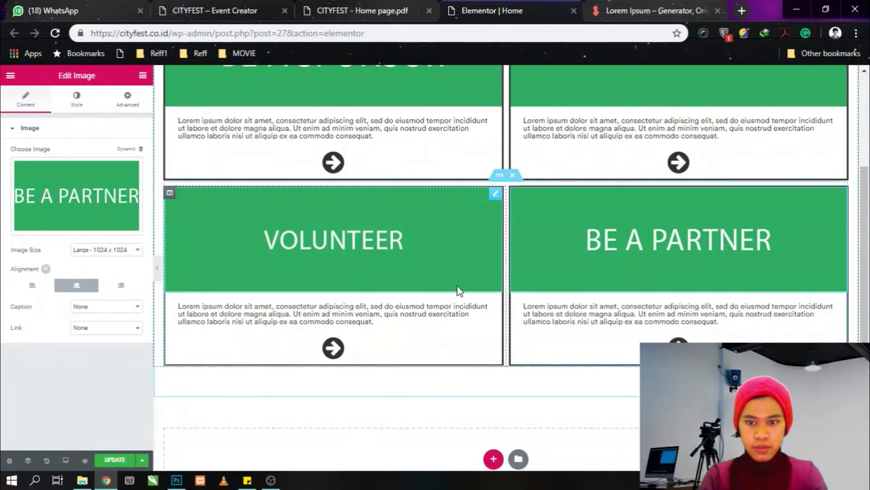
{"action": "left_click", "coordinate": [114, 460]}
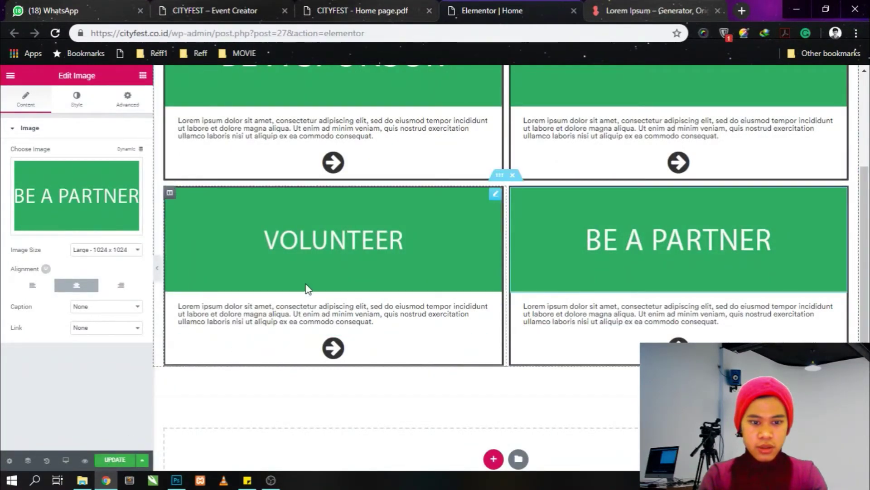
- Compare the four-card layout in the Elementor editor with the PDF wireframe and open the first card's column settings
{"action": "scroll", "coordinate": [317, 254], "scroll_direction": "up", "scroll_amount": 2}
{"action": "left_click", "coordinate": [403, 8]}
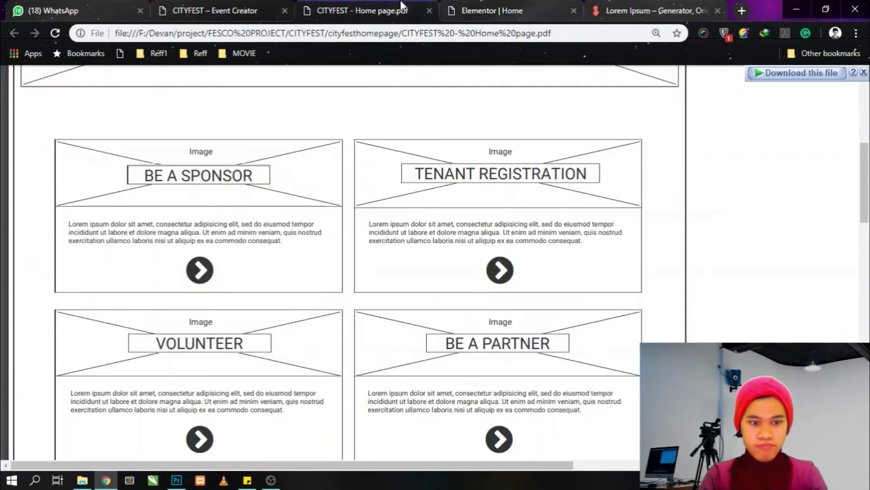
{"action": "left_click", "coordinate": [495, 7]}
{"action": "scroll", "coordinate": [340, 218], "scroll_direction": "up", "scroll_amount": 1}
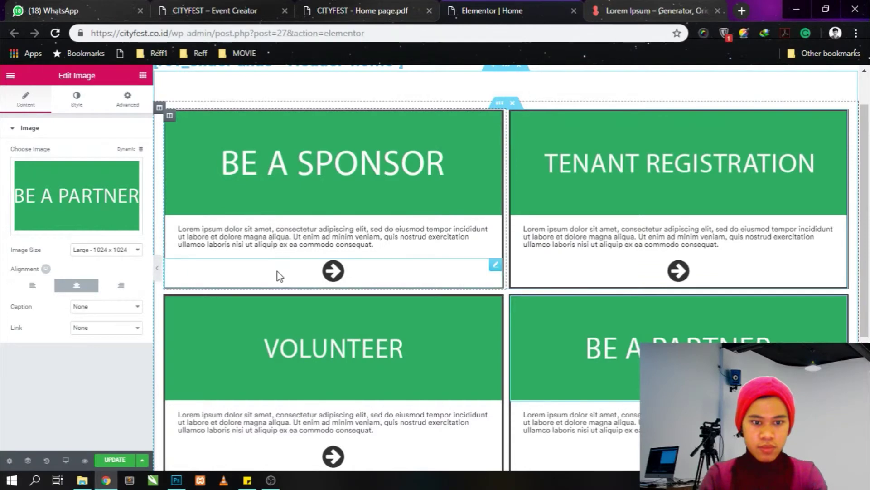
{"action": "scroll", "coordinate": [278, 271], "scroll_direction": "down", "scroll_amount": 1}
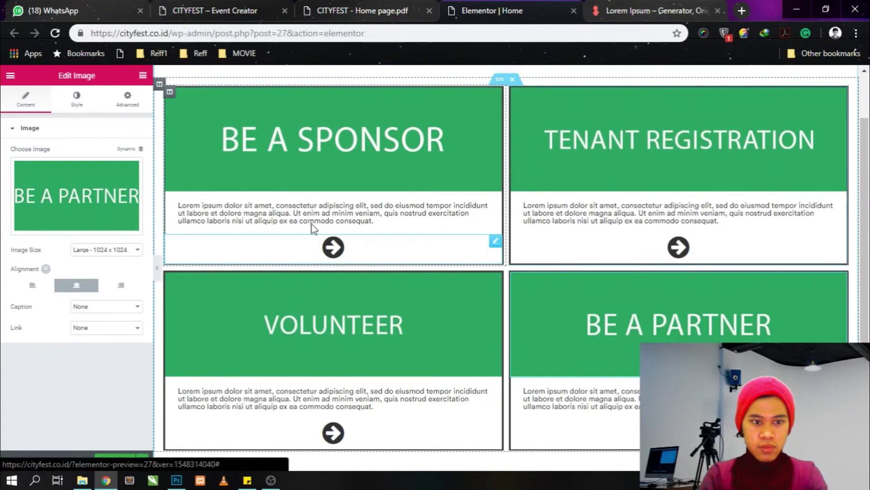
{"action": "left_click", "coordinate": [170, 94]}
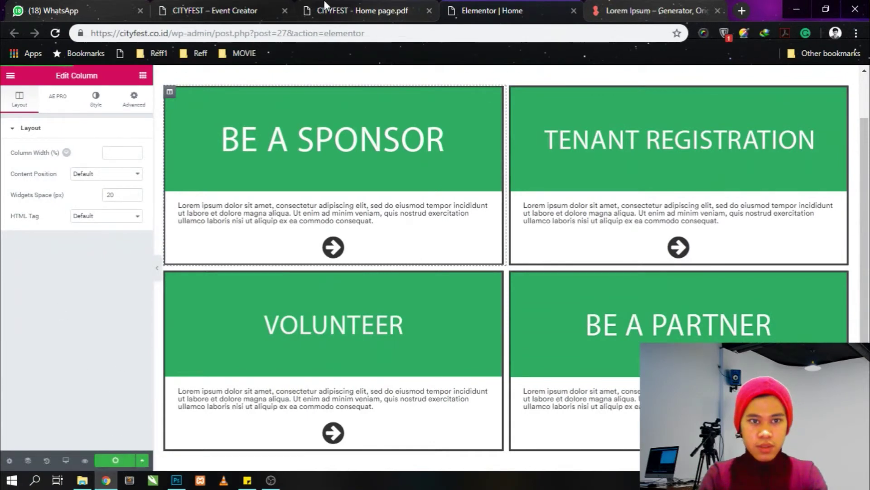
- Reload the live home page, review the four cards from header to footer, and compare them with the PDF wireframe
{"action": "left_click", "coordinate": [262, 6]}
{"action": "scroll", "coordinate": [108, 128], "scroll_direction": "up", "scroll_amount": 1}
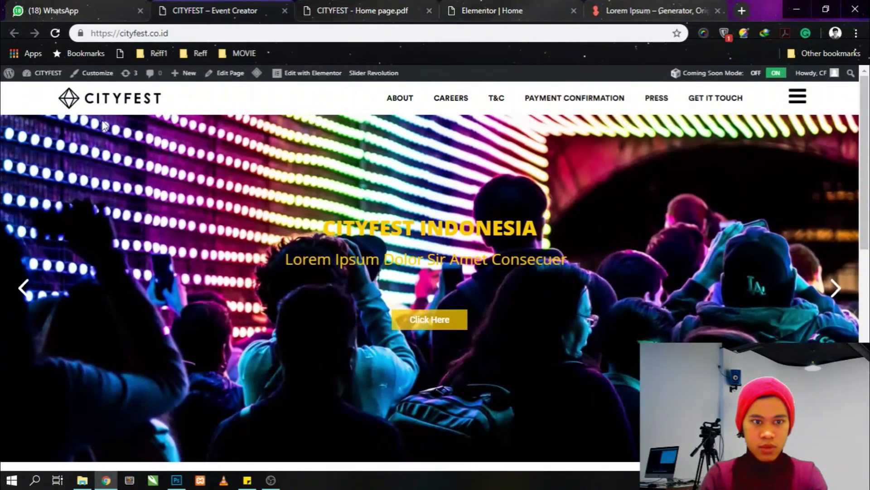
{"action": "left_click", "coordinate": [54, 31]}
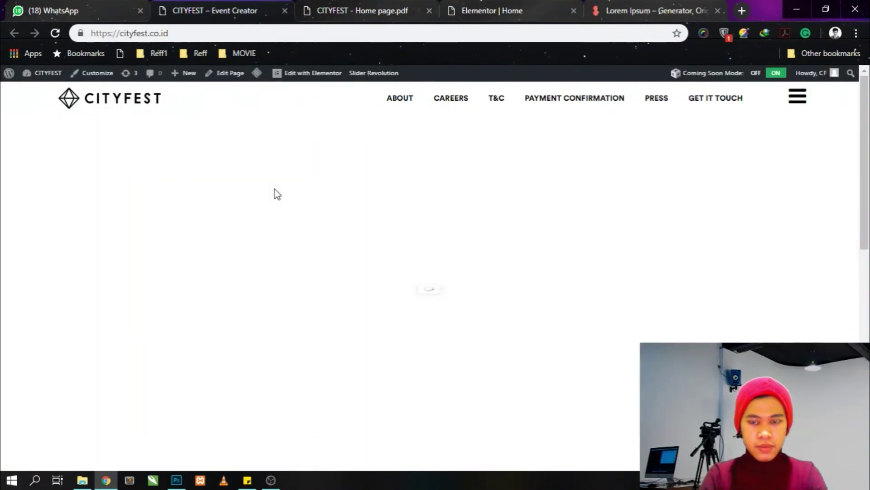
{"action": "scroll", "coordinate": [275, 193], "scroll_direction": "down", "scroll_amount": 6}
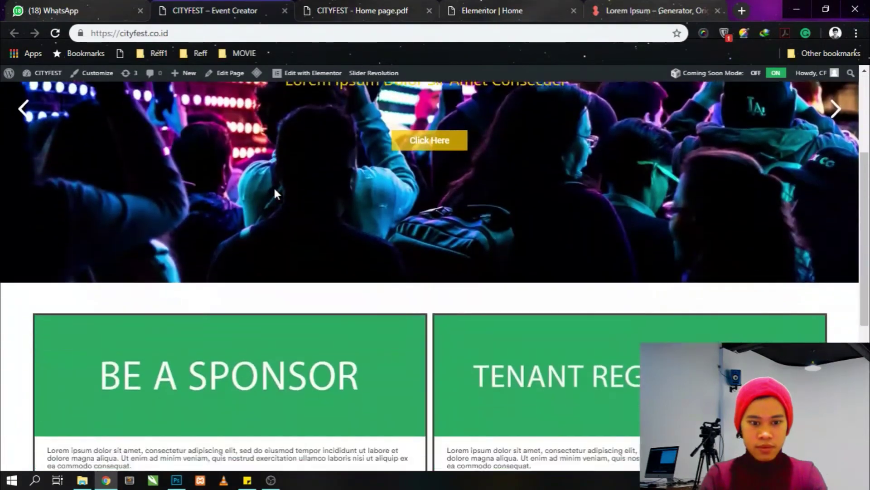
{"action": "scroll", "coordinate": [274, 193], "scroll_direction": "down", "scroll_amount": 4}
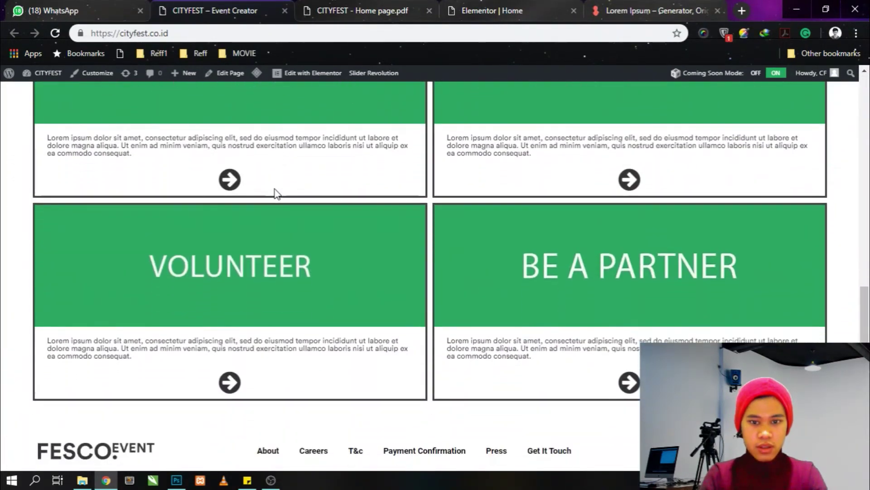
{"action": "scroll", "coordinate": [6, 213], "scroll_direction": "up", "scroll_amount": 10}
{"action": "scroll", "coordinate": [3, 213], "scroll_direction": "down", "scroll_amount": 10}
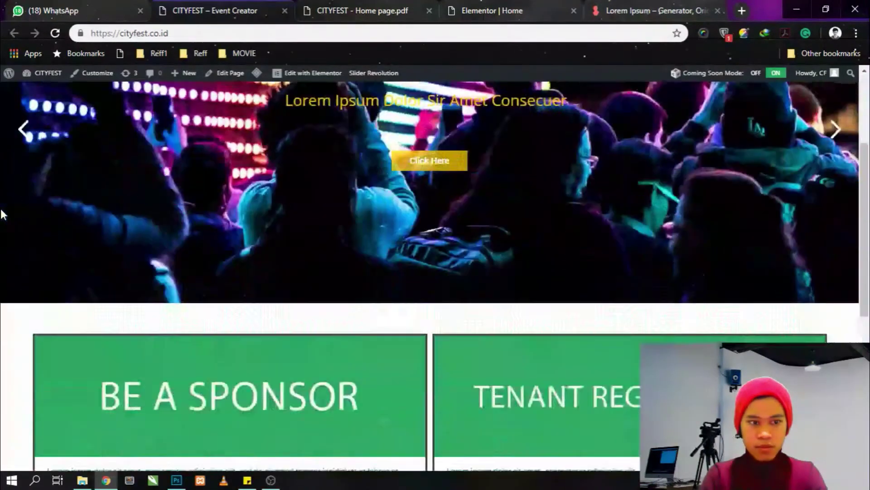
{"action": "scroll", "coordinate": [2, 213], "scroll_direction": "up", "scroll_amount": 10}
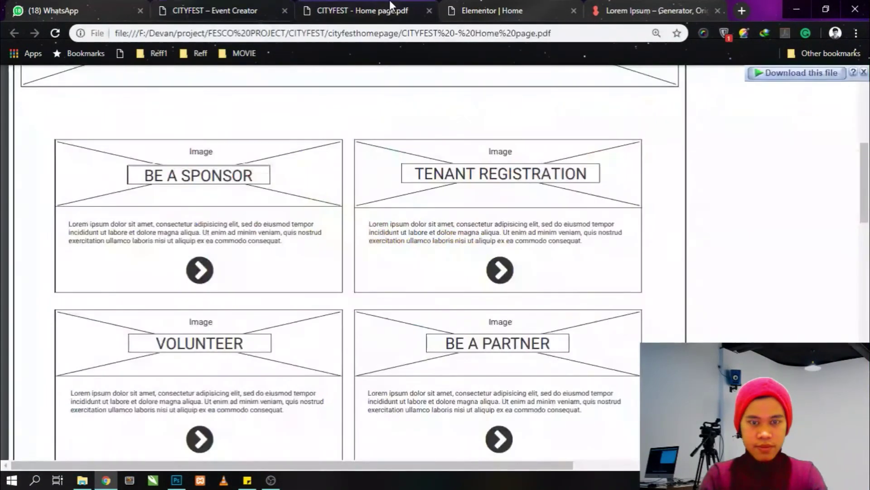
{"action": "left_click", "coordinate": [356, 10]}
{"action": "scroll", "coordinate": [629, 248], "scroll_direction": "down", "scroll_amount": 3}
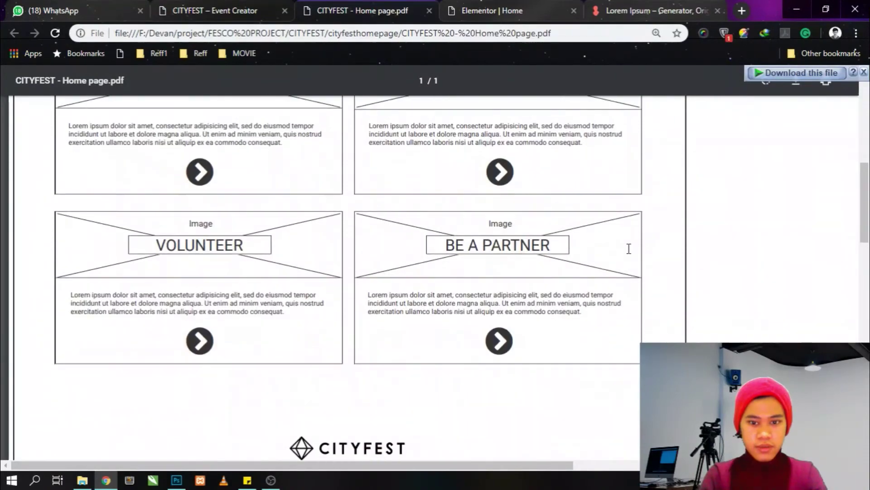
{"action": "left_click", "coordinate": [484, 5]}
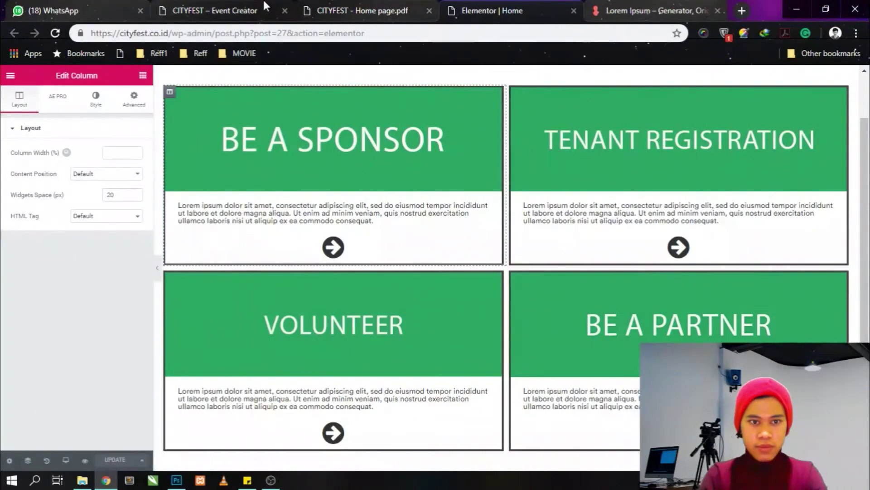
- Review the live home page's four cards, checking their banners, text and the spacing between them, up to the hero slider and header
{"action": "left_click", "coordinate": [252, 6]}
{"action": "scroll", "coordinate": [403, 267], "scroll_direction": "down", "scroll_amount": 9}
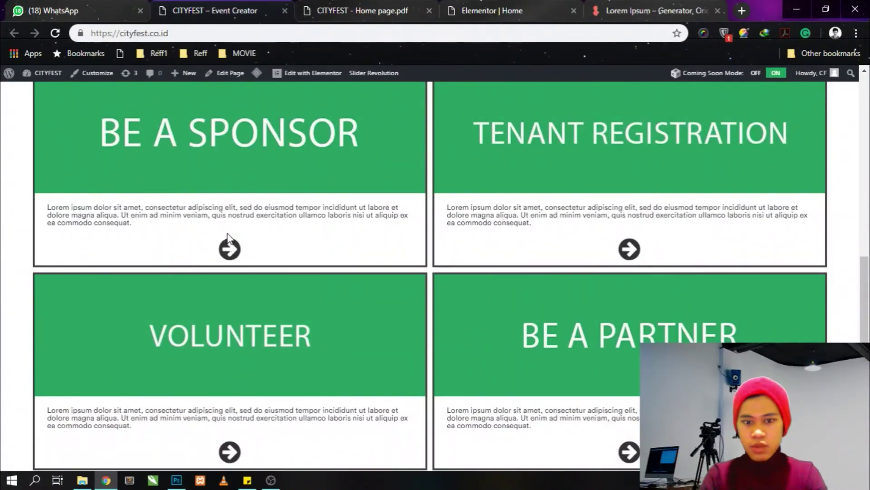
{"action": "left_click_drag", "start_coordinate": [439, 221], "coordinate": [429, 213]}
{"action": "scroll", "coordinate": [428, 211], "scroll_direction": "down", "scroll_amount": 2}
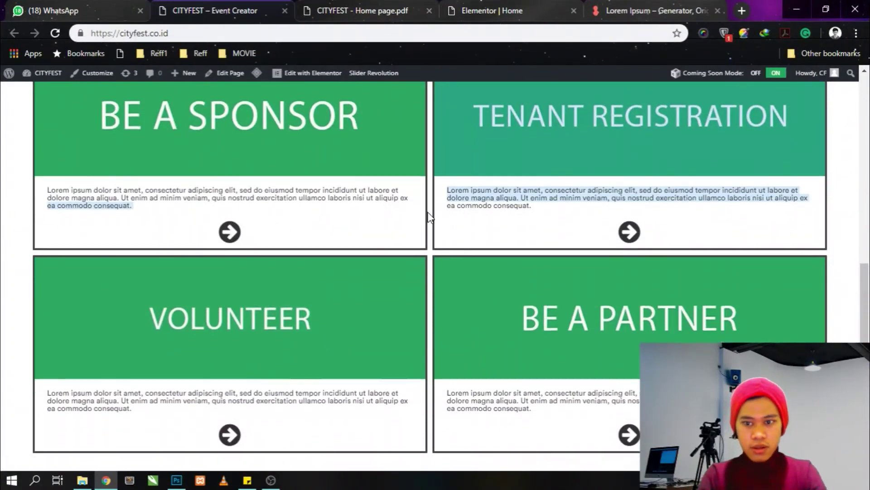
{"action": "left_click", "coordinate": [428, 211]}
{"action": "scroll", "coordinate": [429, 211], "scroll_direction": "up", "scroll_amount": 10}
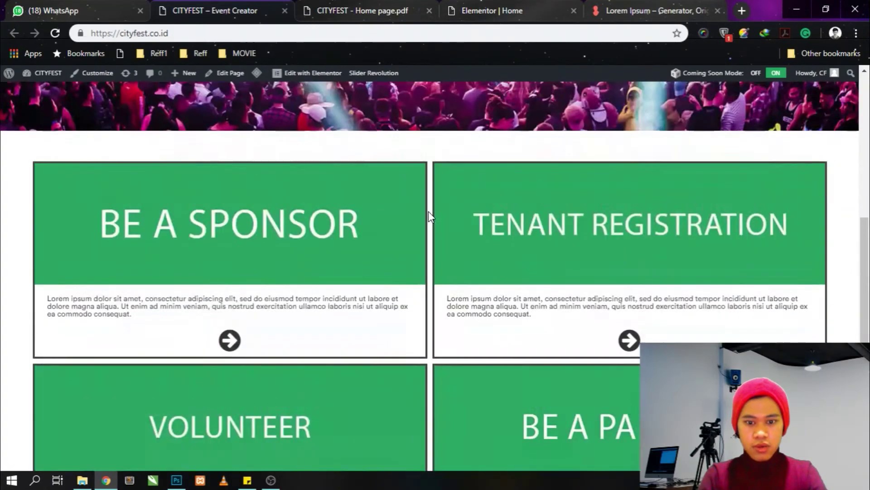
{"action": "scroll", "coordinate": [429, 211], "scroll_direction": "down", "scroll_amount": 8}
{"action": "scroll", "coordinate": [429, 211], "scroll_direction": "down", "scroll_amount": 3}
{"action": "scroll", "coordinate": [428, 211], "scroll_direction": "up", "scroll_amount": 7}
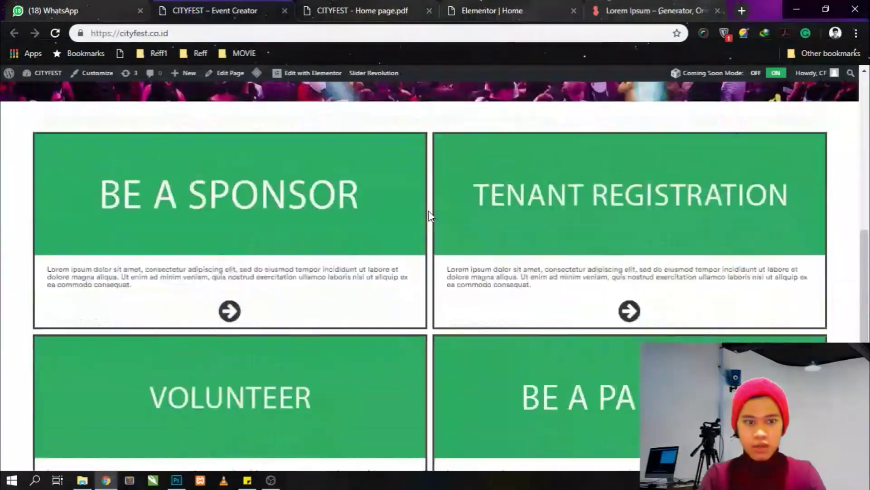
{"action": "scroll", "coordinate": [428, 210], "scroll_direction": "up", "scroll_amount": 3}
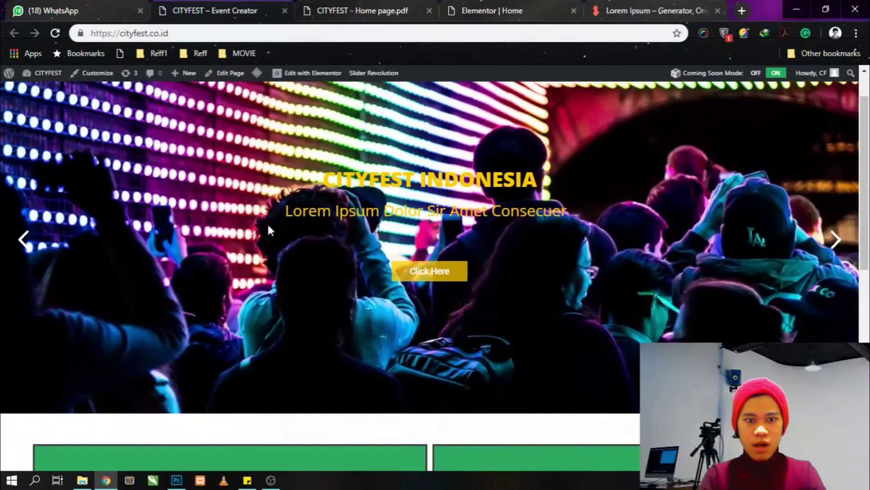
{"action": "scroll", "coordinate": [235, 238], "scroll_direction": "up", "scroll_amount": 1}
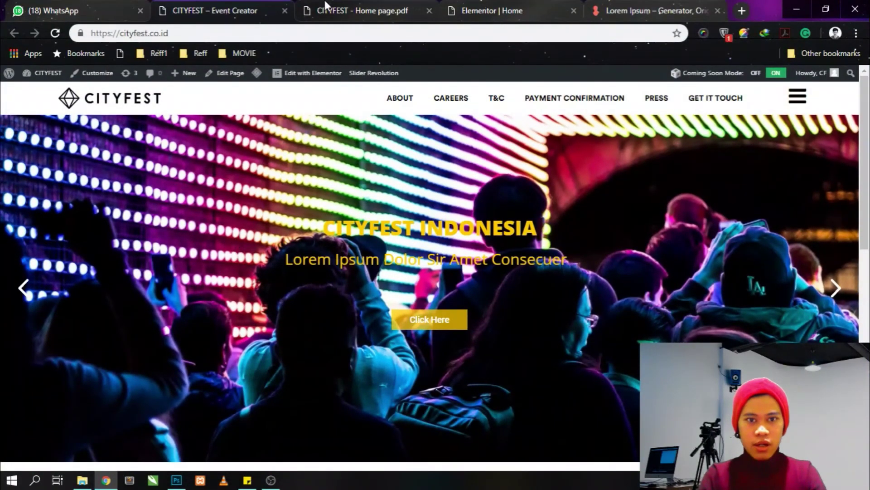
- Examine the remaining sections of the home page PDF wireframe, from the CITYFEST intro through Presented By, Partners, Media Partner and News to the footer
{"action": "left_click", "coordinate": [368, 10]}
{"action": "scroll", "coordinate": [380, 212], "scroll_direction": "down", "scroll_amount": 1}
{"action": "scroll", "coordinate": [380, 212], "scroll_direction": "down", "scroll_amount": 8}
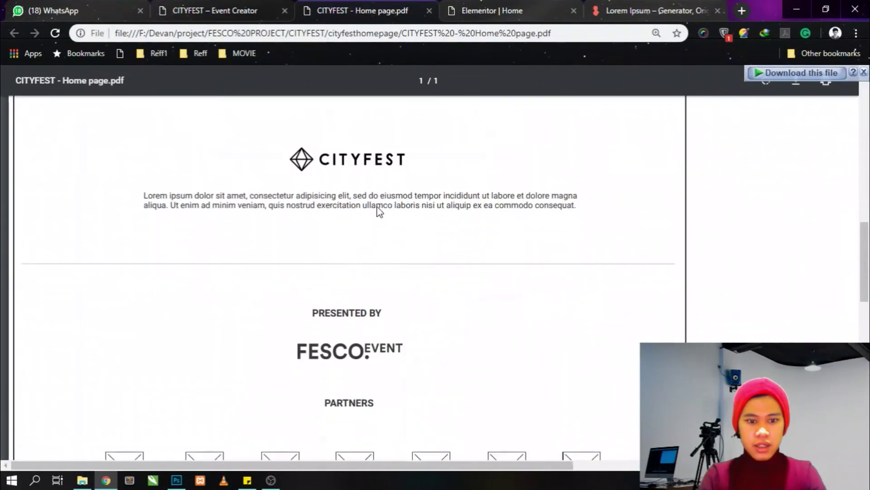
{"action": "scroll", "coordinate": [377, 205], "scroll_direction": "down", "scroll_amount": 1}
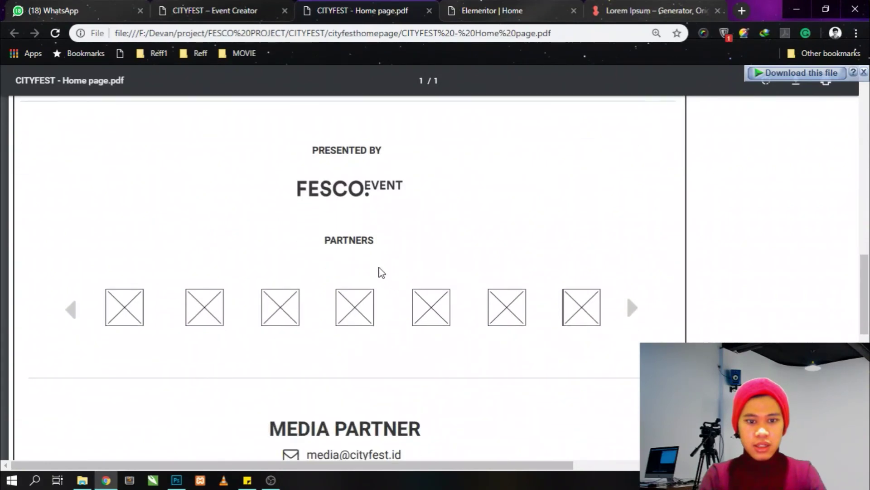
{"action": "scroll", "coordinate": [351, 255], "scroll_direction": "down", "scroll_amount": 5}
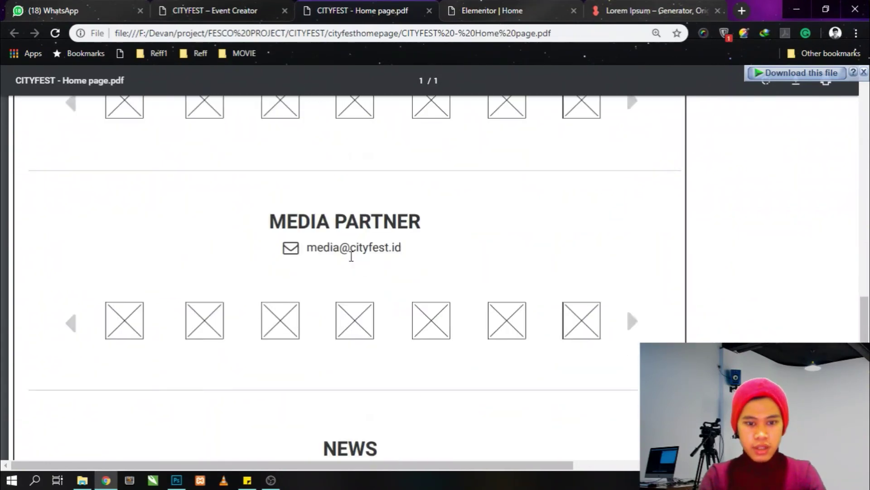
{"action": "scroll", "coordinate": [351, 274], "scroll_direction": "down", "scroll_amount": 5}
{"action": "scroll", "coordinate": [351, 274], "scroll_direction": "down", "scroll_amount": 2}
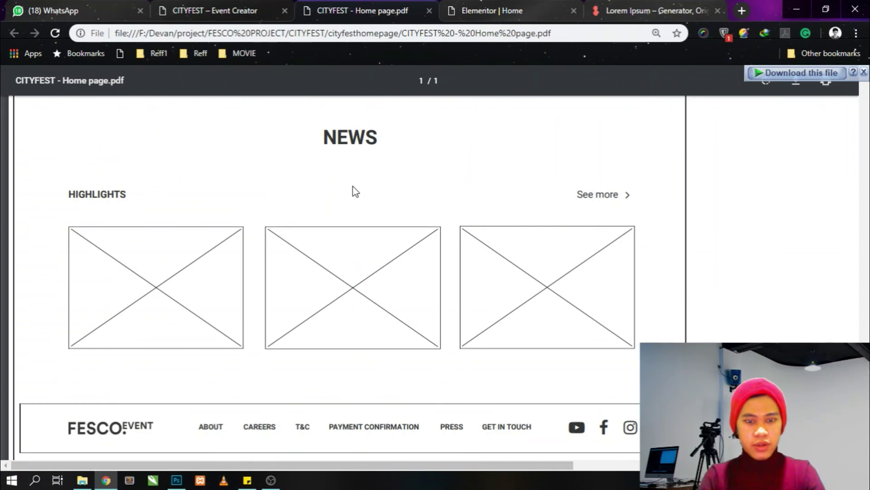
{"action": "scroll", "coordinate": [352, 208], "scroll_direction": "up", "scroll_amount": 4}
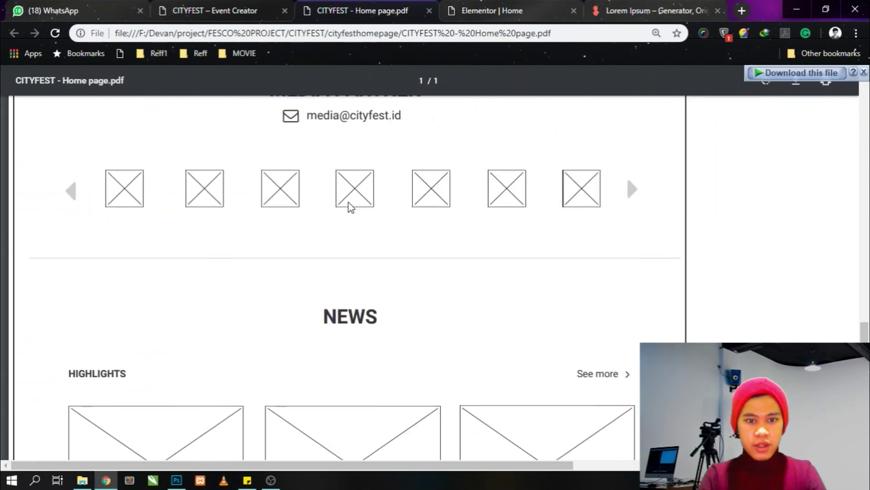